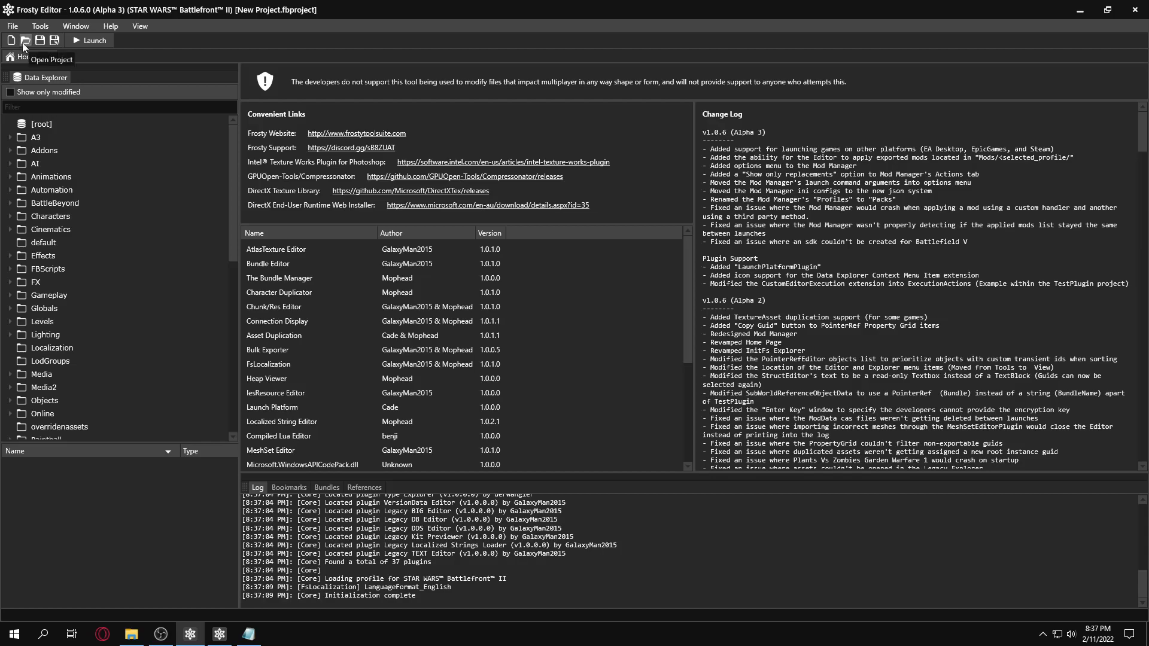
Step: Open the Tutorial Duplication Test project and browse to the Abilities folder in A0_Mod/Gameplay/Kits/DuplicationTest
double_click(467, 327)
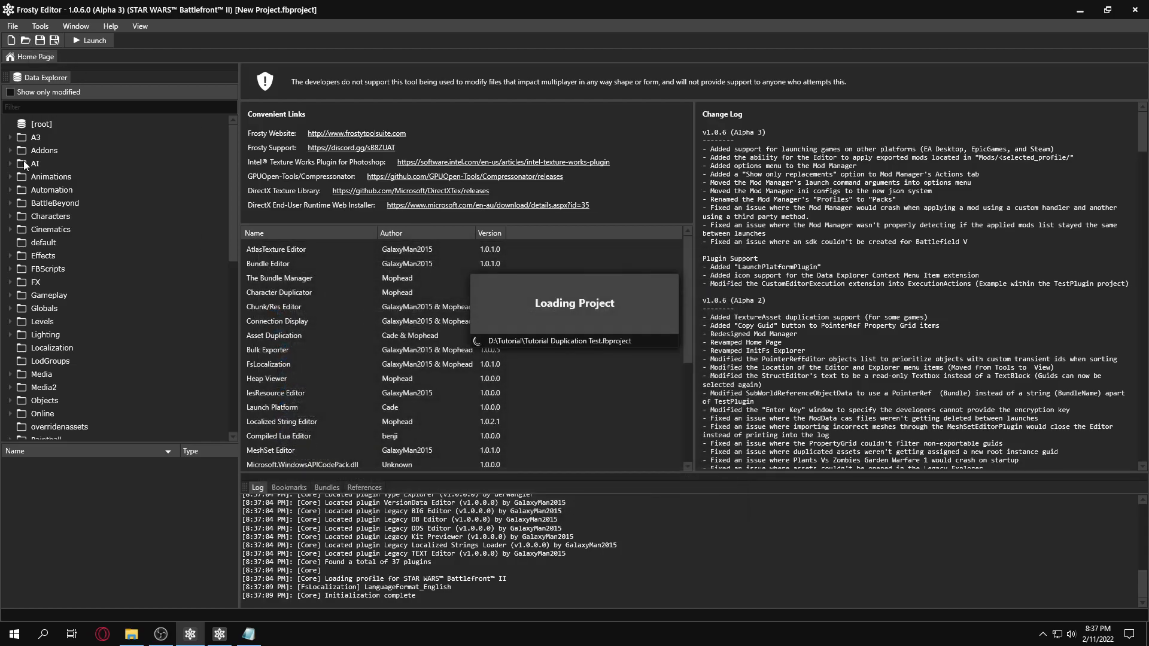
click(10, 138)
click(22, 152)
click(33, 165)
click(45, 178)
click(67, 191)
Step: Turn off the modified-only filter and open the Ability_GrenadeLauncher asset at its Identifier value
click(134, 468)
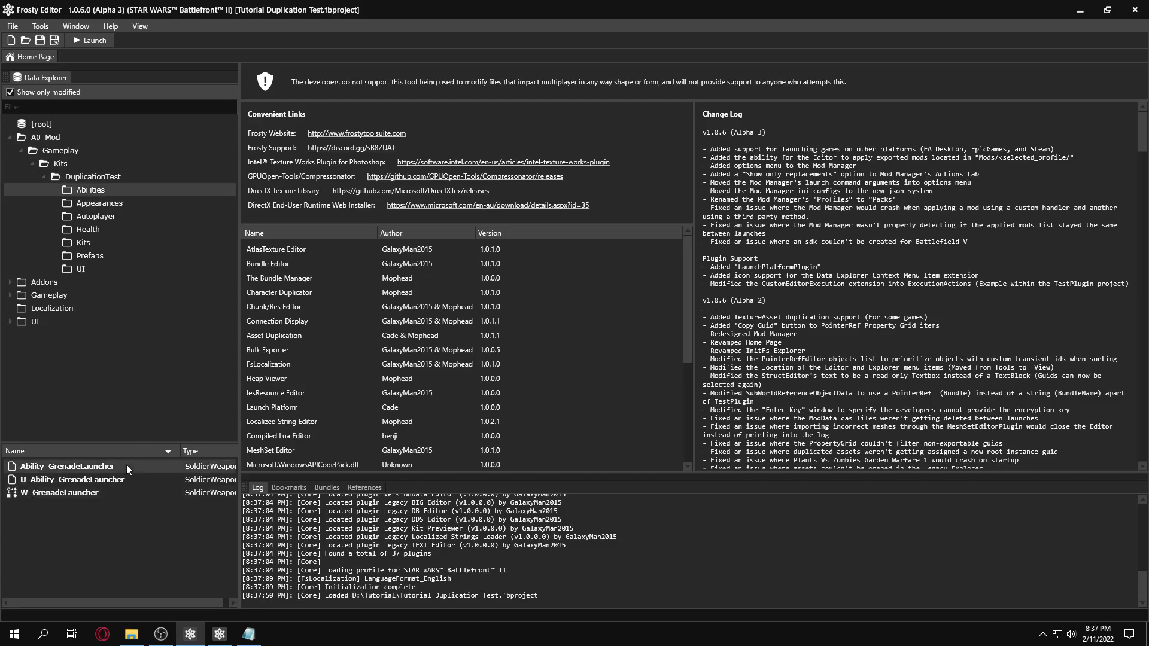
click(10, 93)
double_click(58, 467)
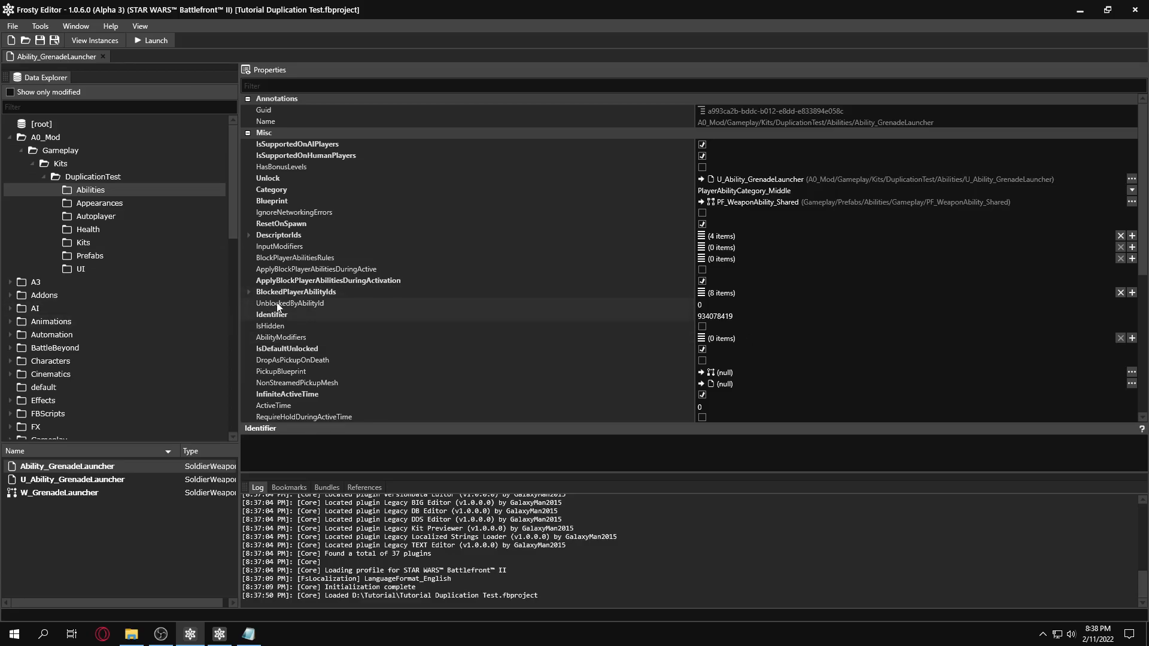
click(752, 316)
Step: Open DuplicationTestUIMetaData from the DuplicationTest UI folder and expand its Items list
click(78, 269)
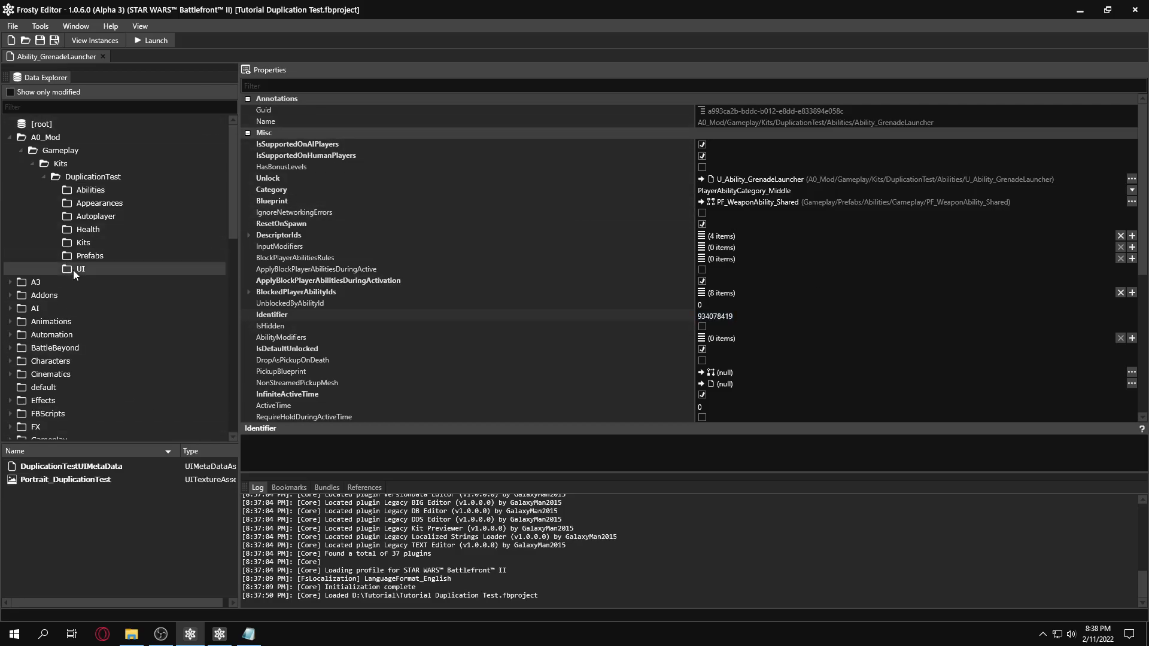
double_click(108, 465)
click(249, 144)
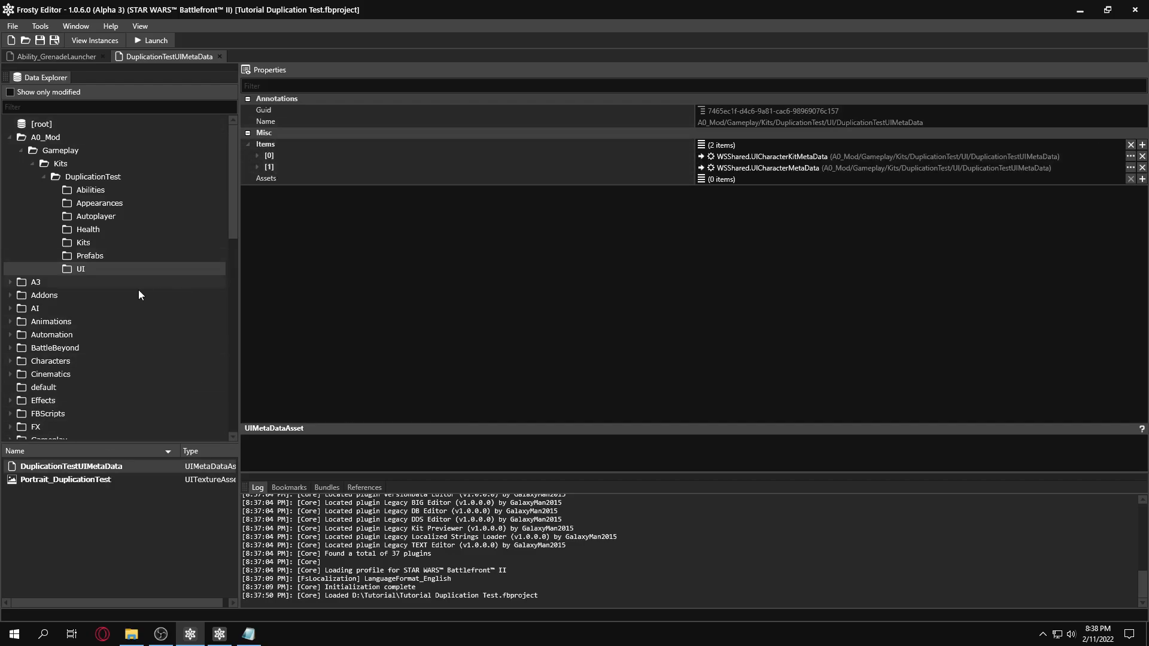
Step: Add a third entry to the Items list, assign it a new UIPlayerAbilityMetaData object and expand it
click(1142, 145)
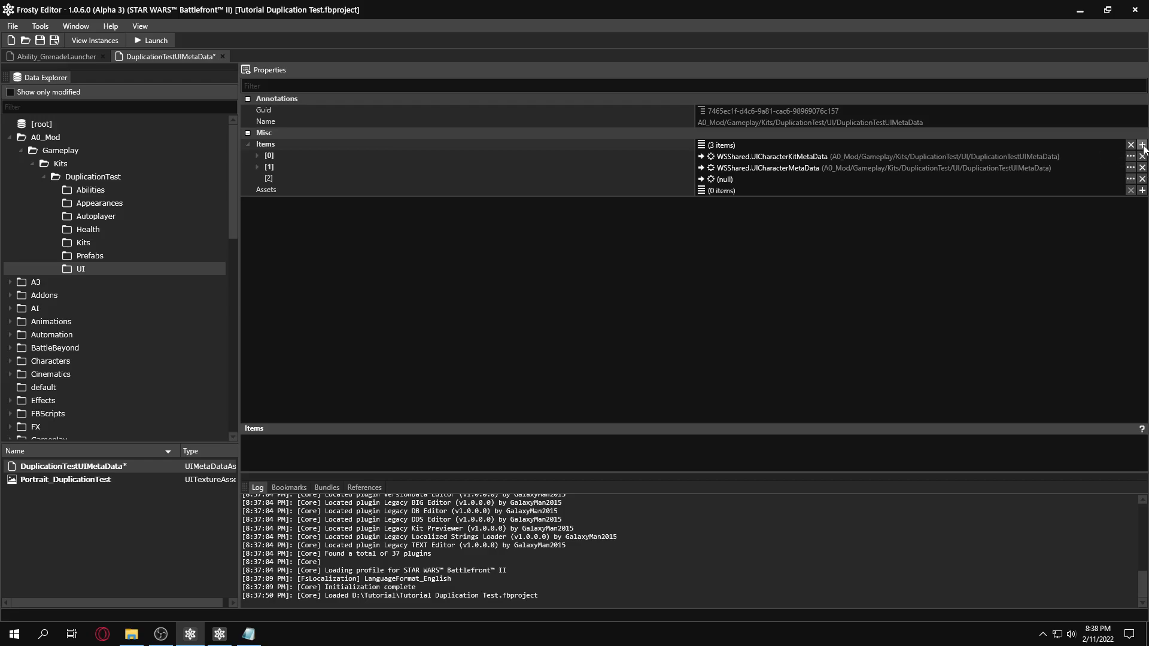
click(1130, 179)
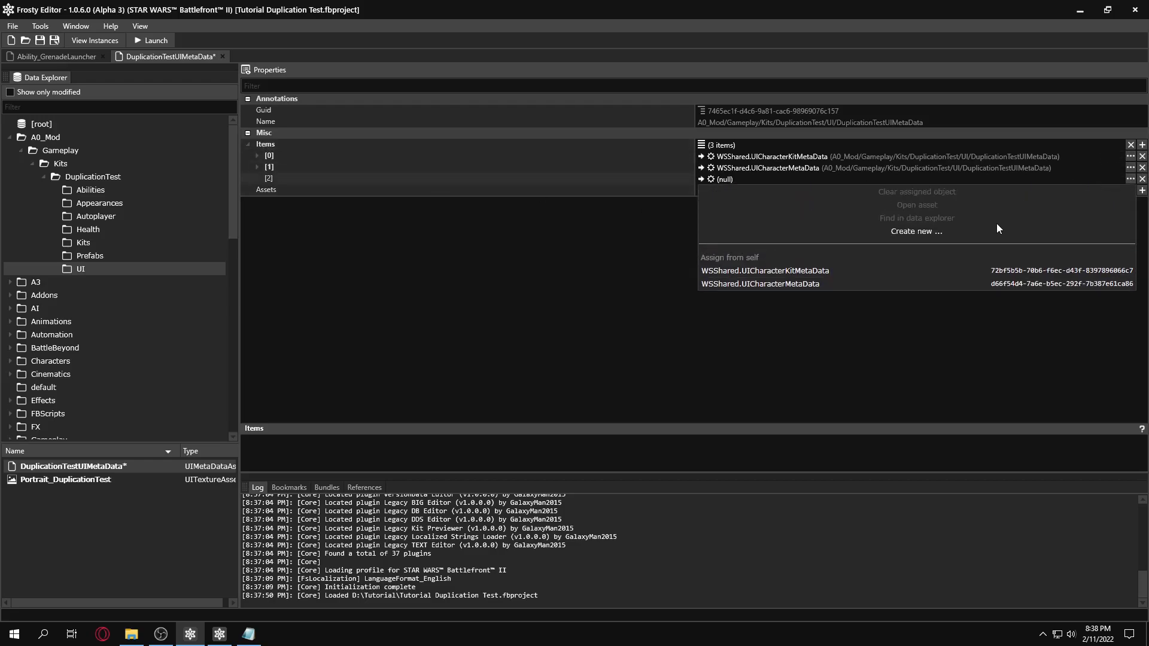
click(864, 231)
text(ability)
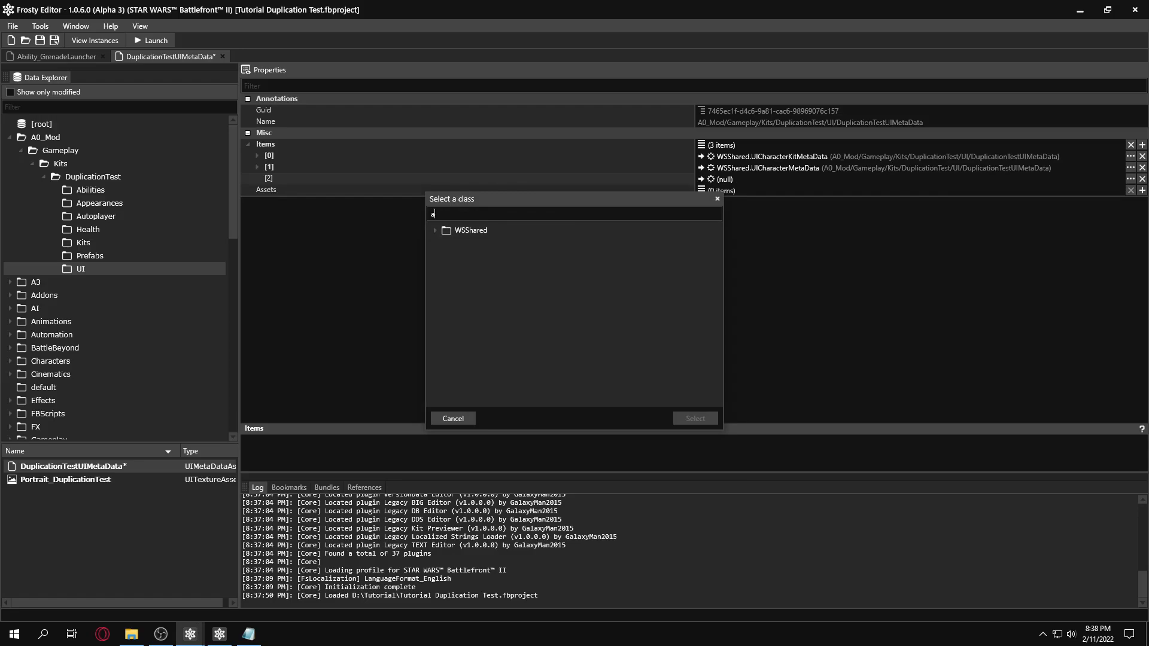
double_click(443, 229)
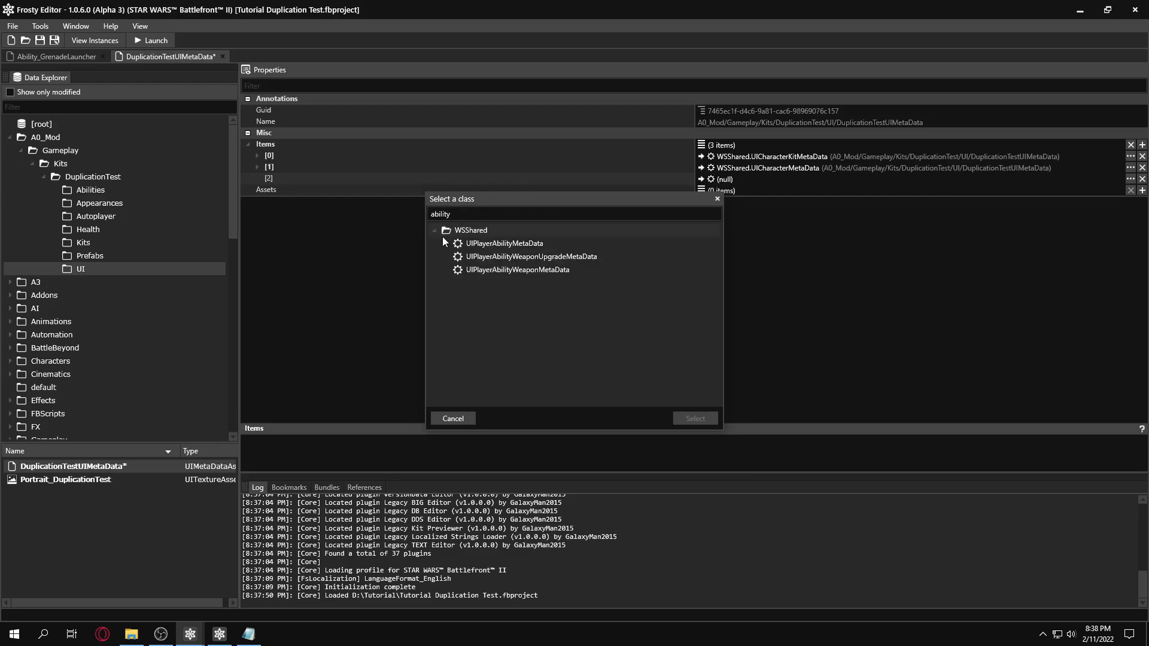
click(459, 247)
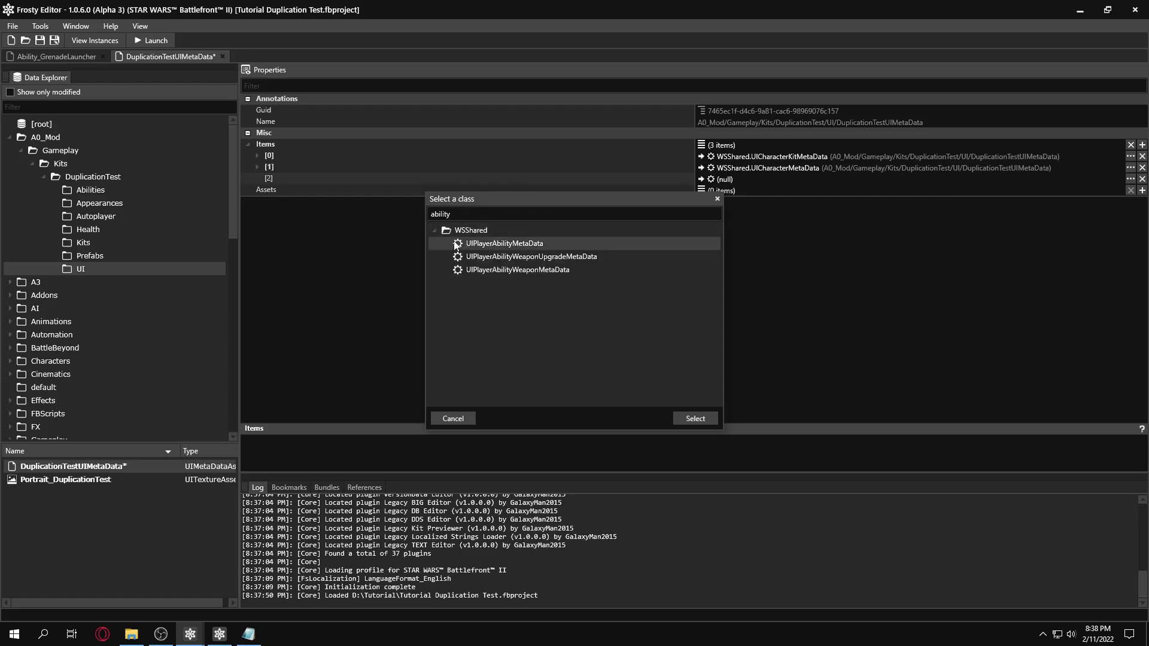
double_click(490, 243)
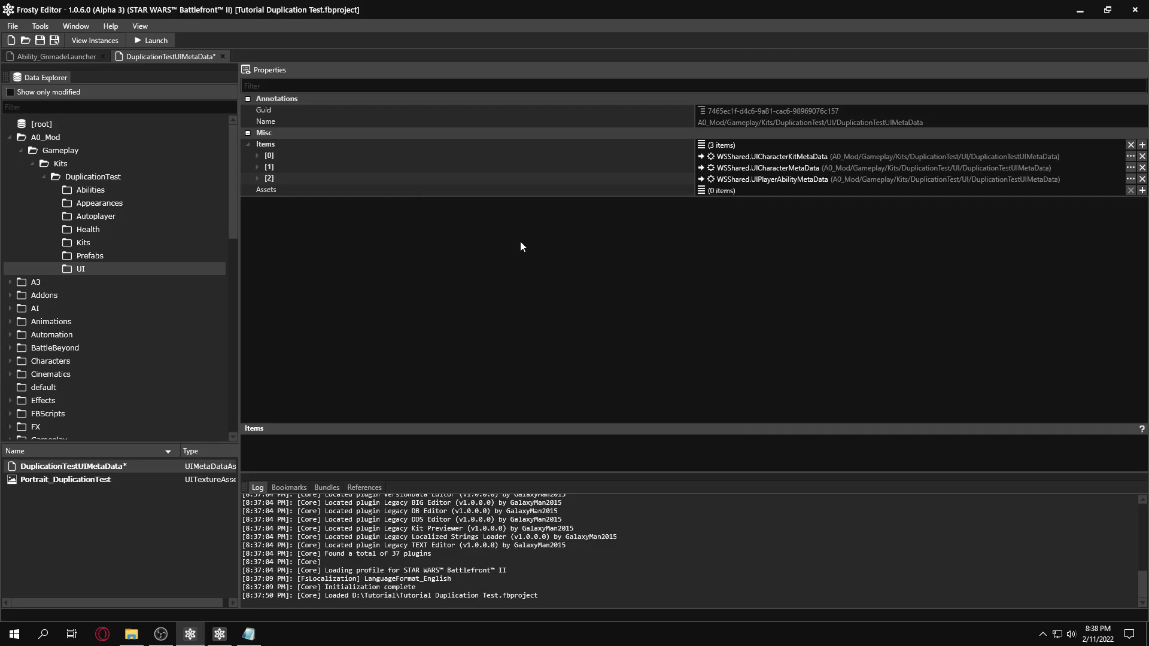
click(258, 179)
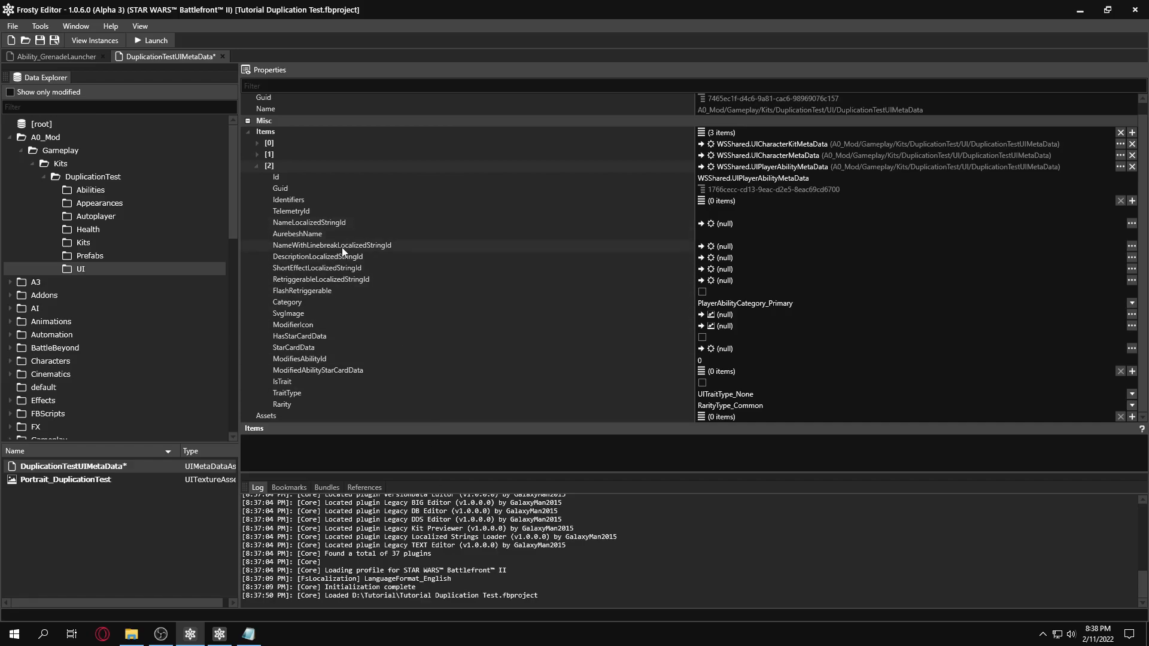
Step: Switch to the FNV Hasher & Metadata Calculator and examine the asset identifier in the Identifier to Metadata Identifier Converter
click(219, 635)
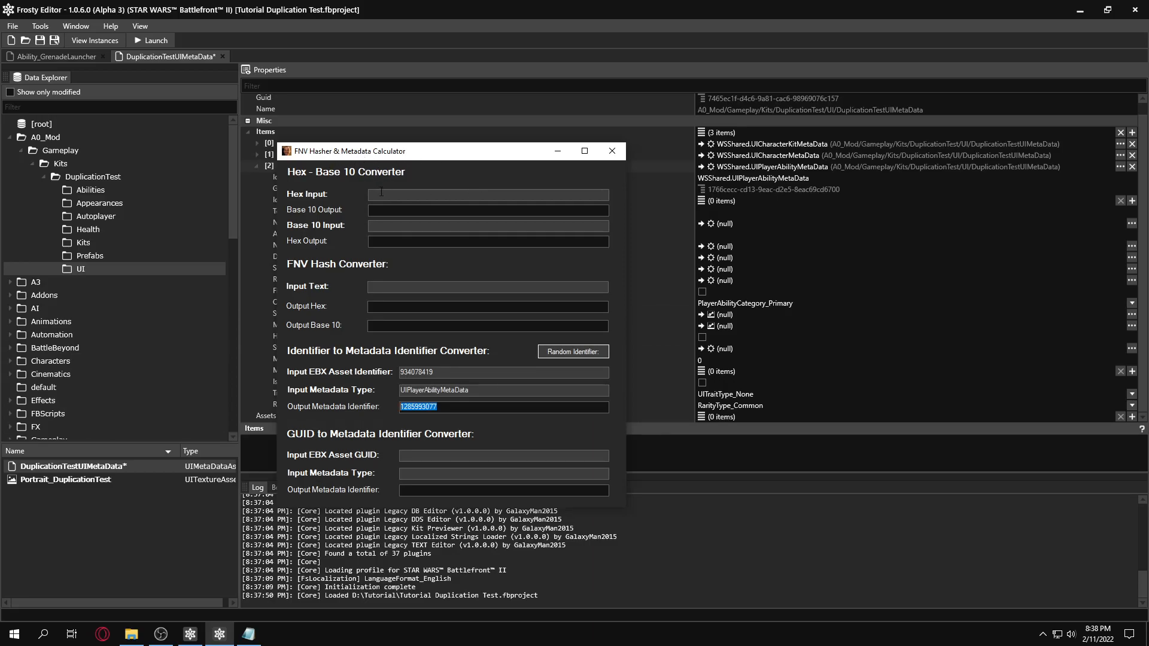
drag(437, 150, 492, 124)
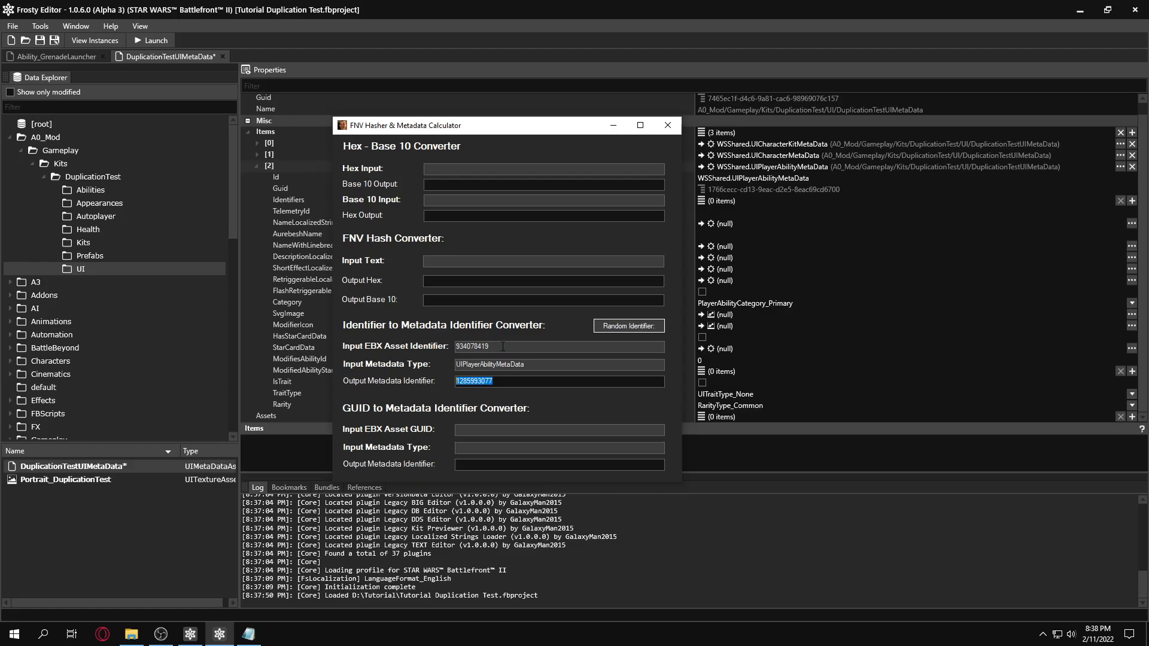
drag(382, 131, 388, 111)
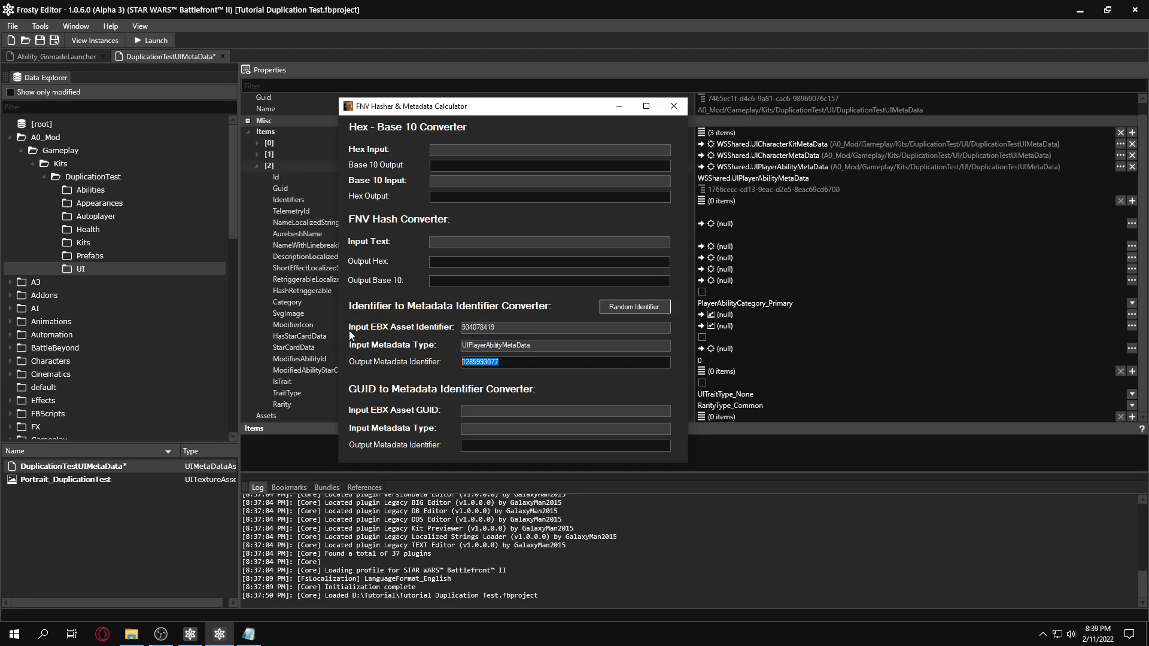
drag(501, 328, 448, 332)
drag(497, 328, 450, 333)
click(506, 328)
drag(491, 112, 396, 112)
click(638, 169)
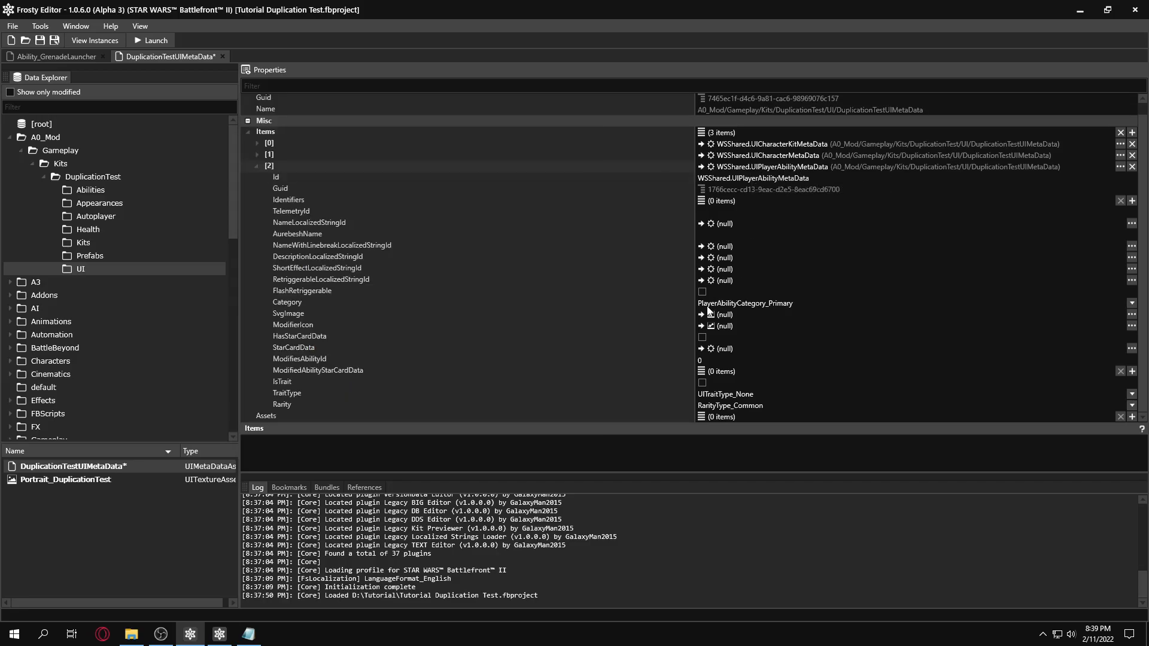
click(220, 634)
drag(435, 346, 365, 346)
click(425, 346)
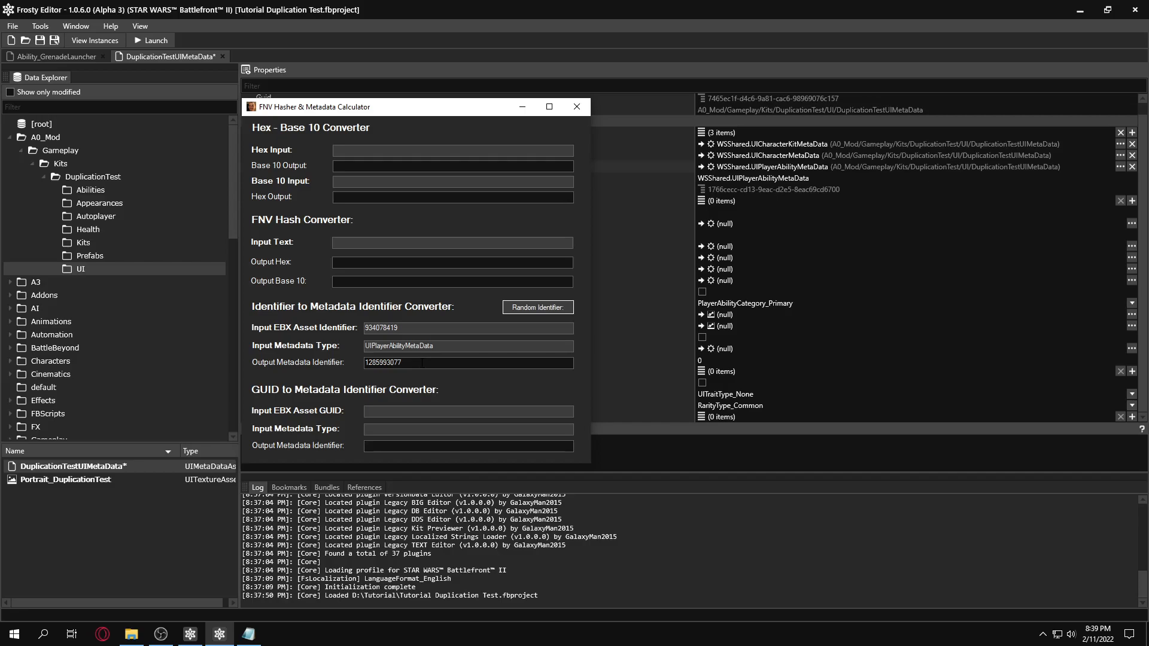
drag(429, 363, 365, 362)
key(ctrl+c)
click(649, 205)
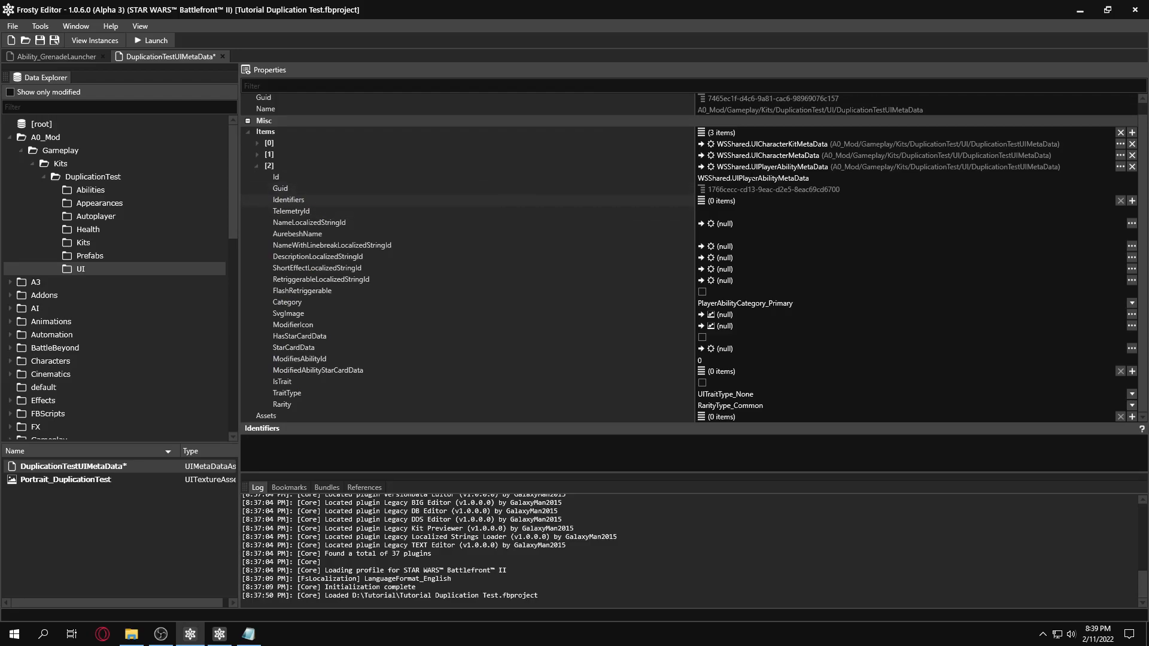
click(1132, 201)
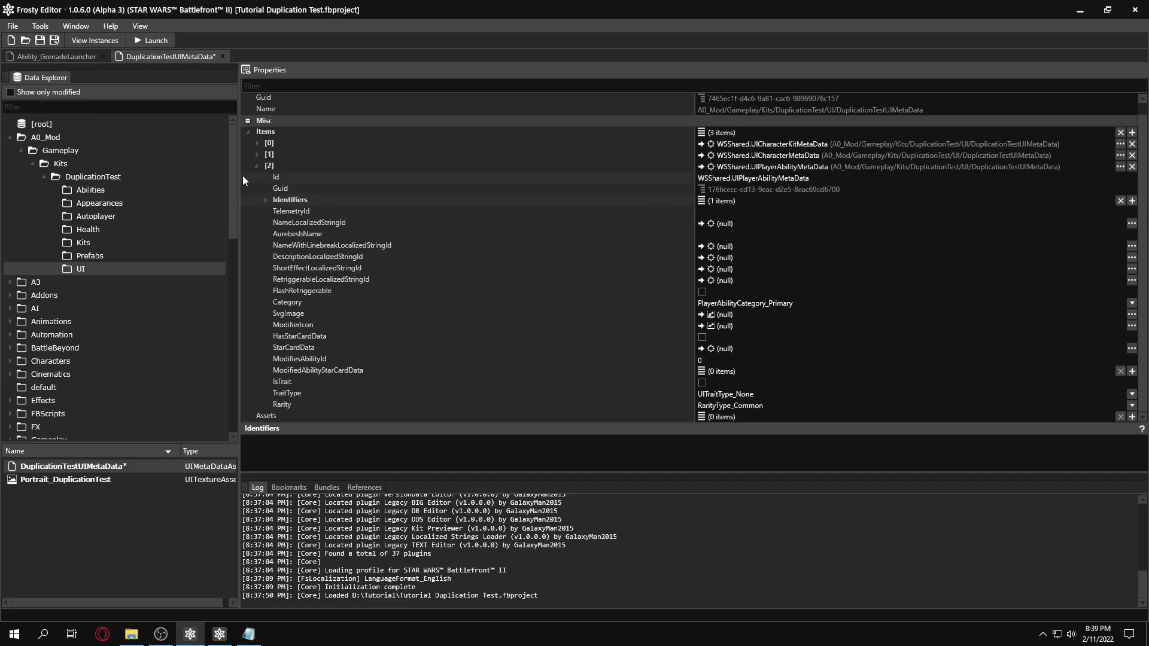
click(266, 200)
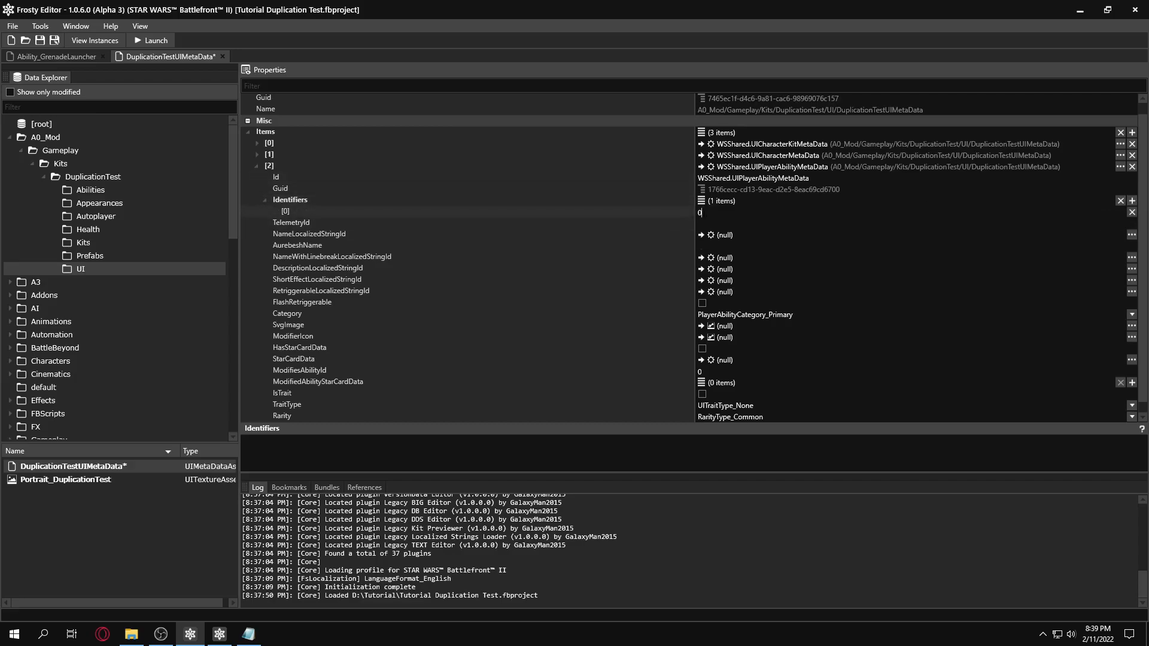
key(ctrl+v)
key(ctrl+a)
click(264, 199)
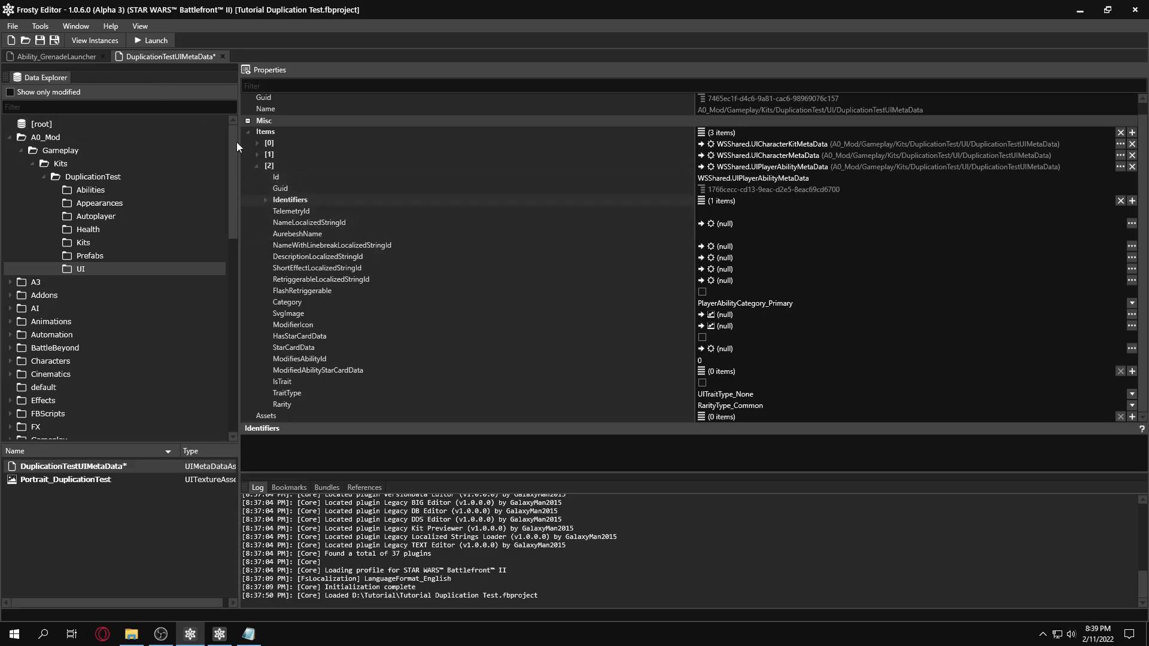
key(ctrl+s)
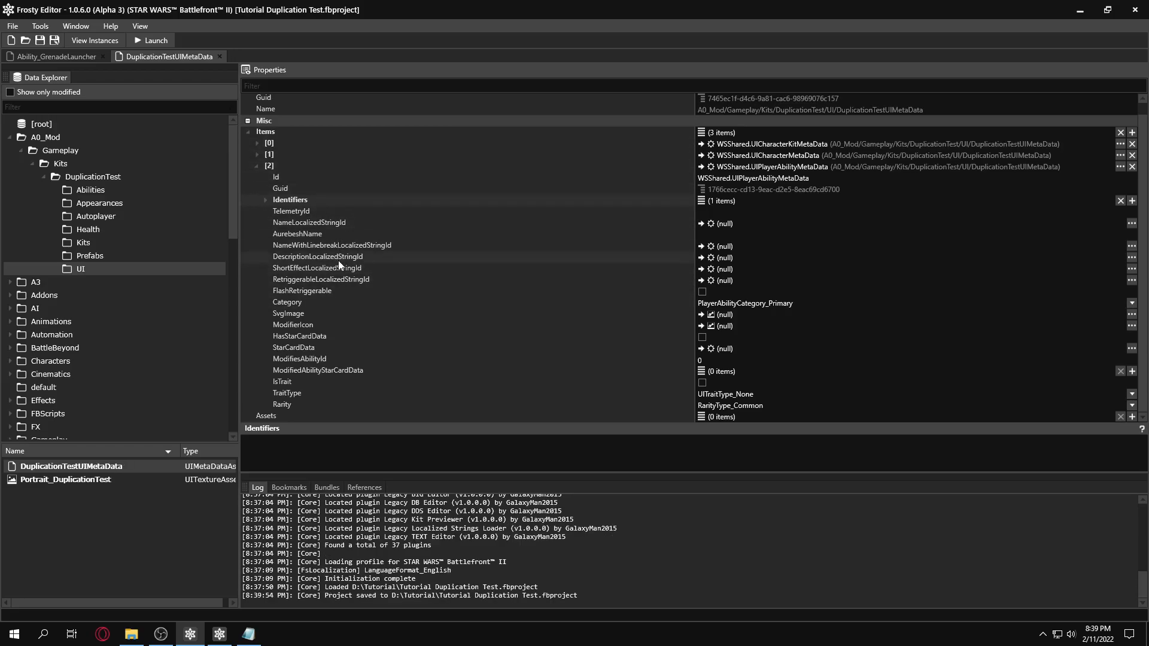
Step: Add a localized string with a generated hash and the value TUTORIAL GRENADES in the Localized String Editor
click(146, 27)
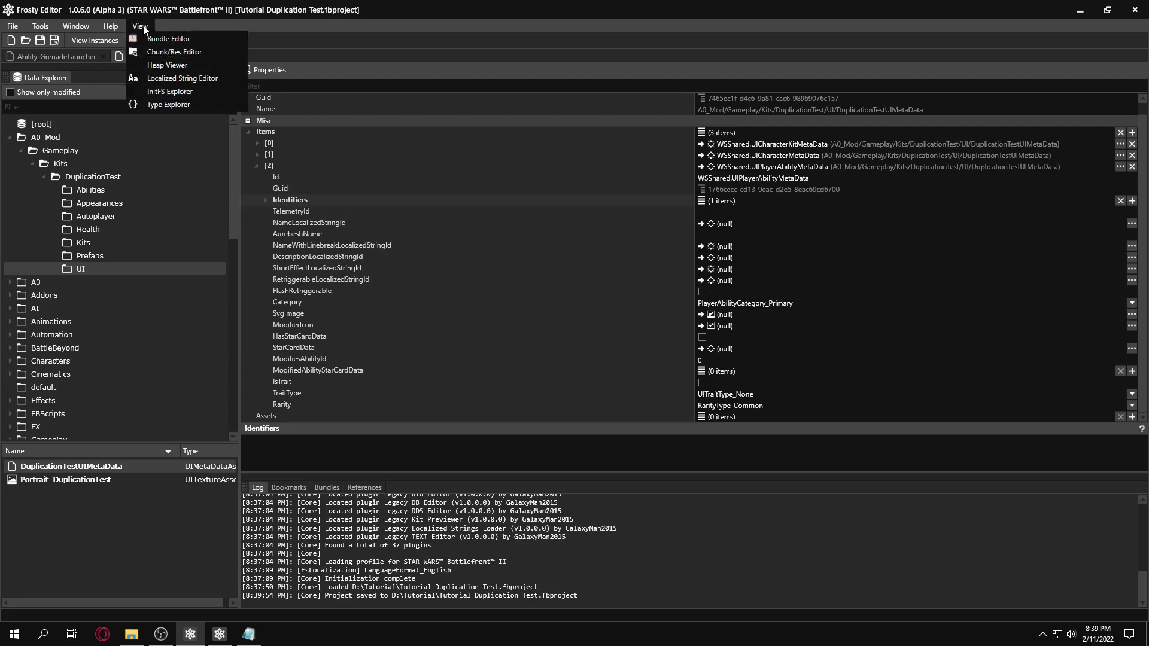
click(136, 80)
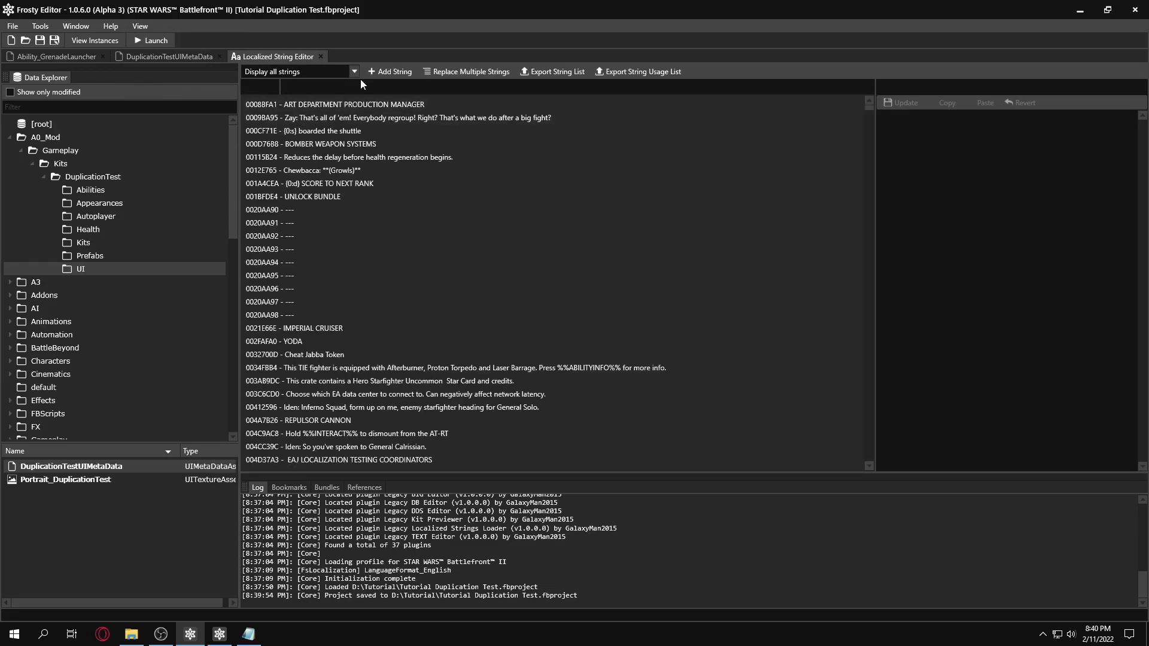
click(389, 72)
click(679, 387)
click(645, 355)
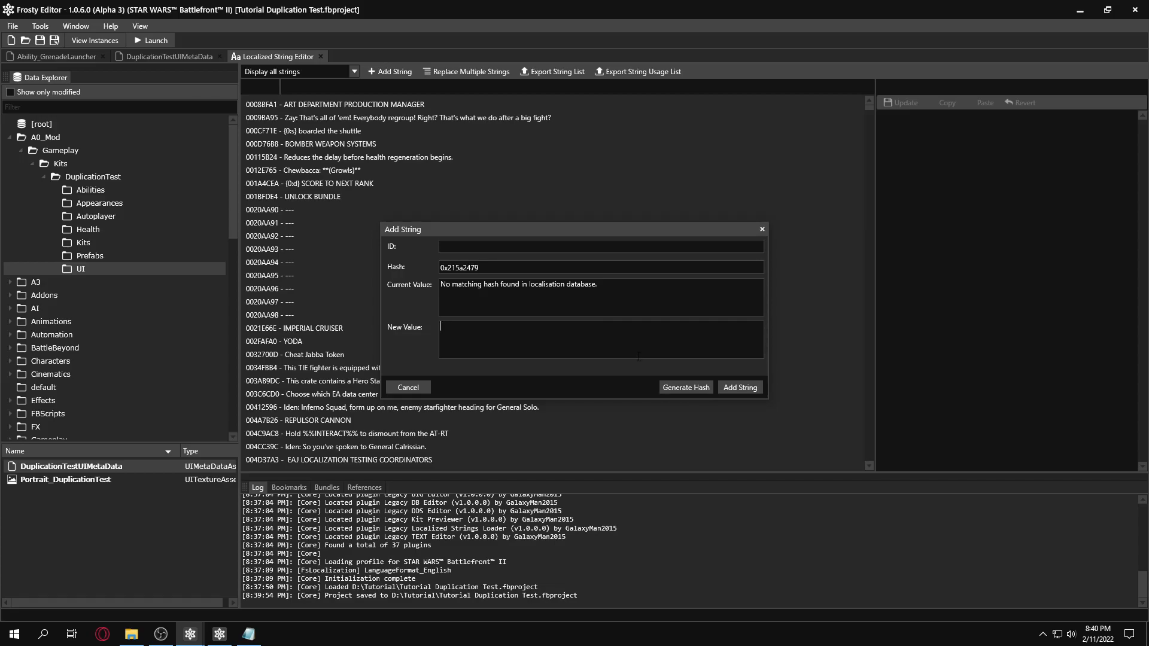
text(TUTORIAL GRENADES)
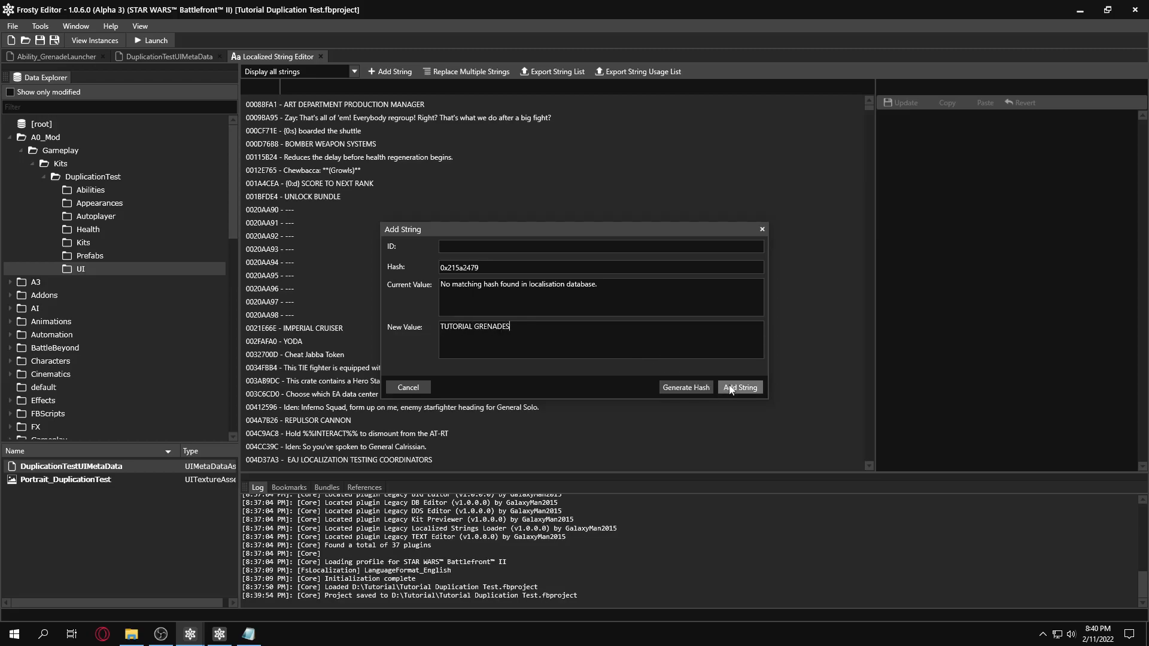
click(738, 386)
Step: Show only modified strings in the Localized String Editor and select the TUTORIAL GRENADES string
click(280, 72)
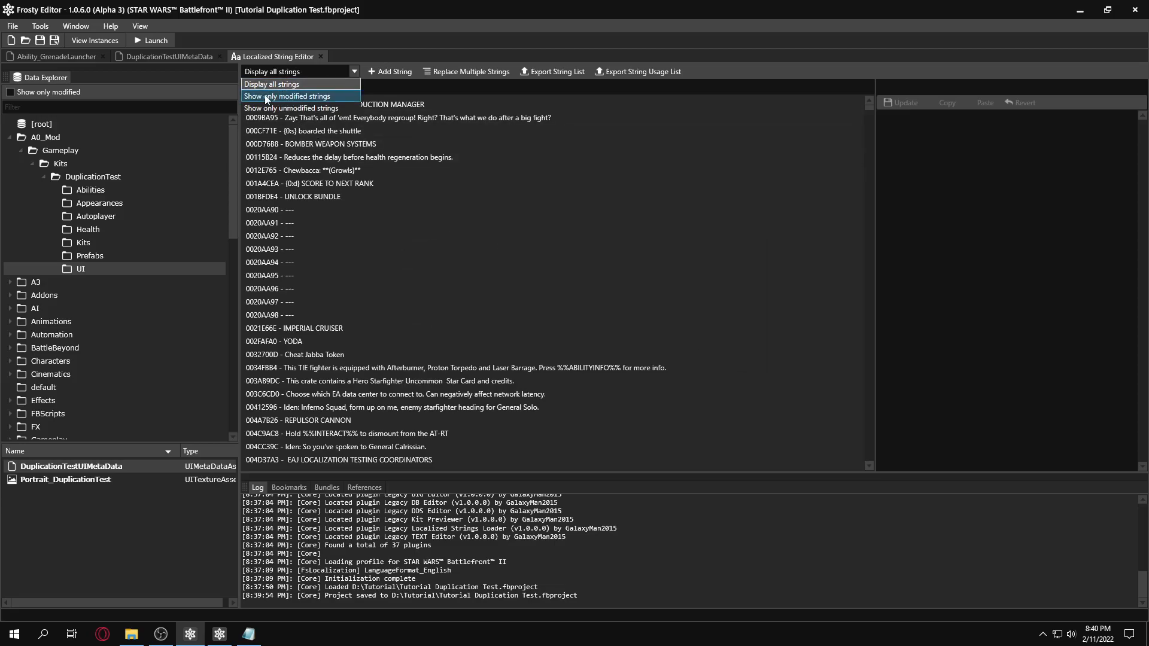
click(267, 97)
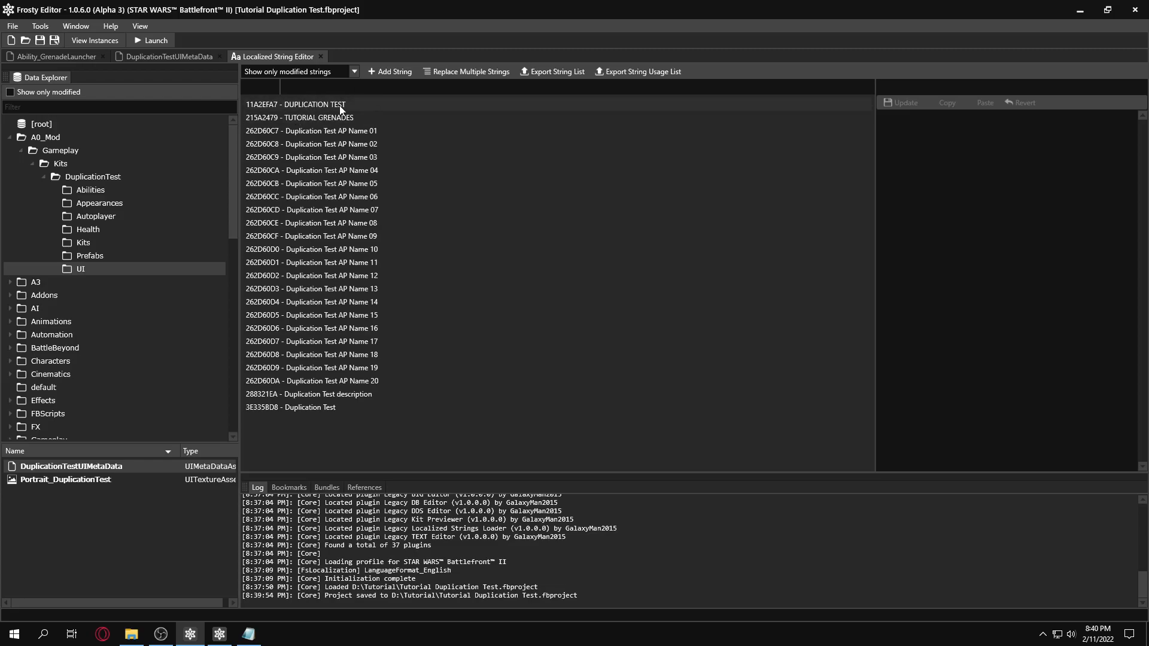
click(298, 118)
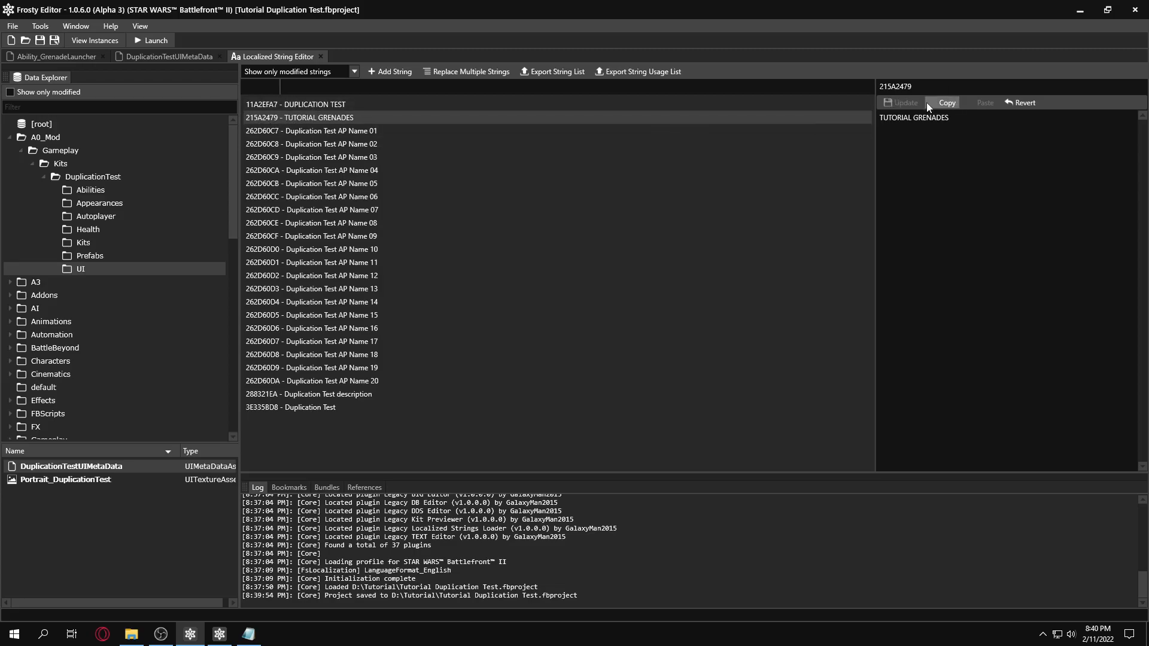
Step: Re-enter the selected string's text as TUTORIAL GRENADES and update it
drag(959, 118, 878, 118)
click(986, 121)
key(ctrl+a)
text(TUTORIAL)
key(ctrl+a)
text(TUTORIAL GRENADES)
click(903, 103)
Step: Copy the string's hash and assign a new LocalizedStringId object to NameLocalizedStringId in the third item of DuplicationTestUIMetaData
double_click(885, 89)
click(140, 56)
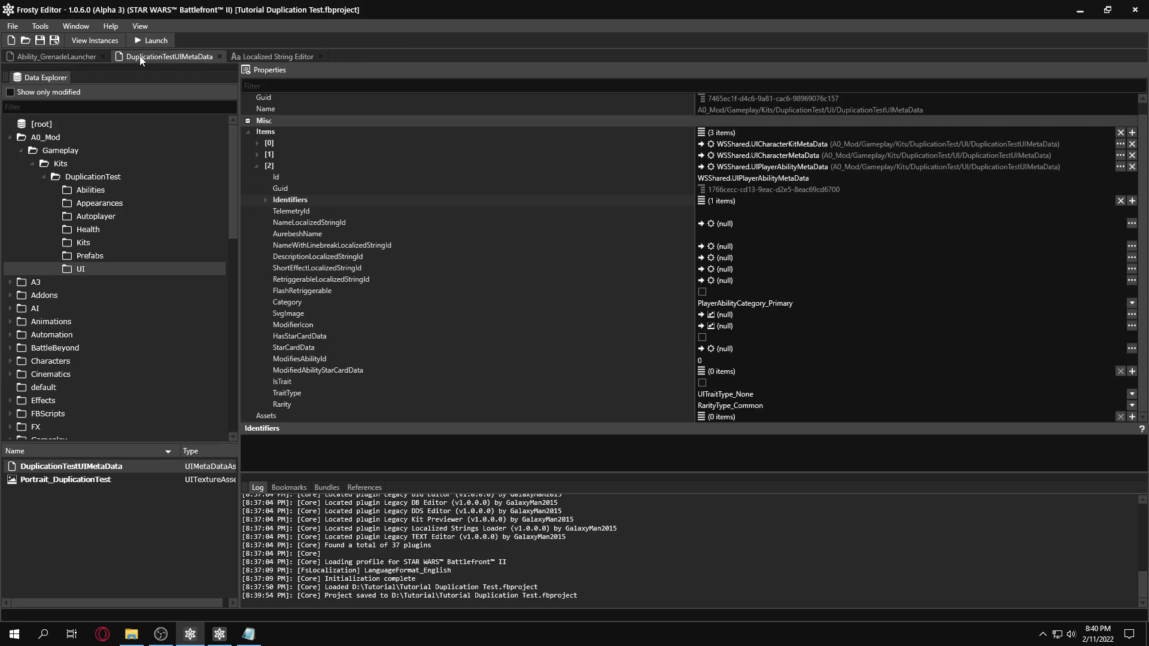
click(331, 225)
click(1130, 223)
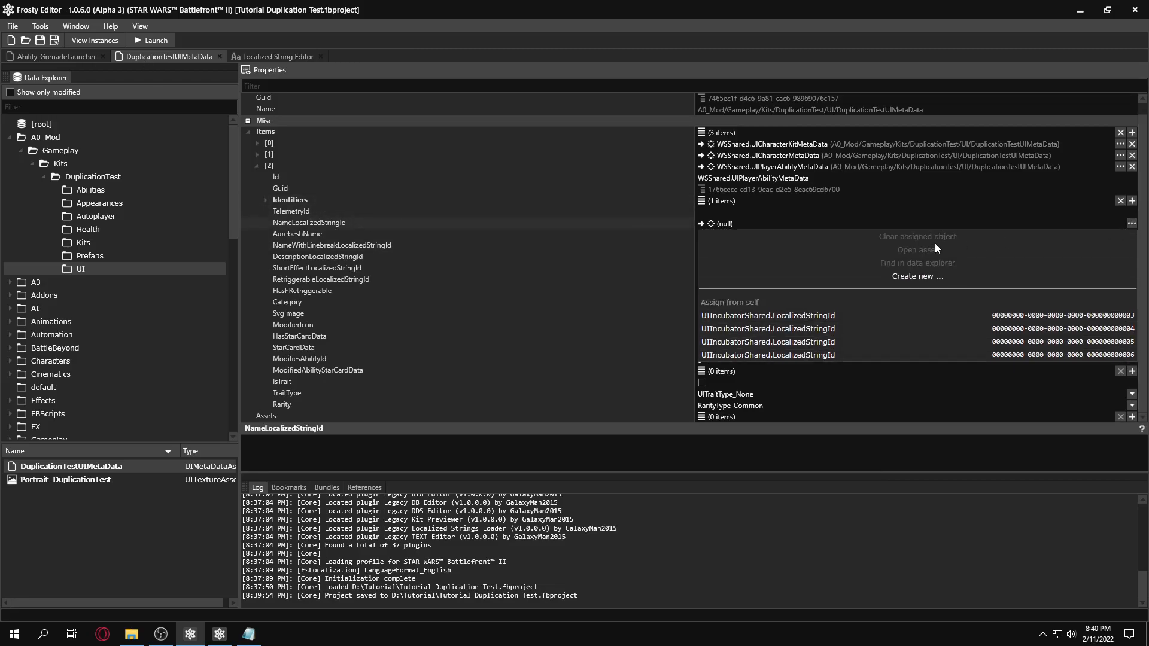
click(871, 276)
click(434, 231)
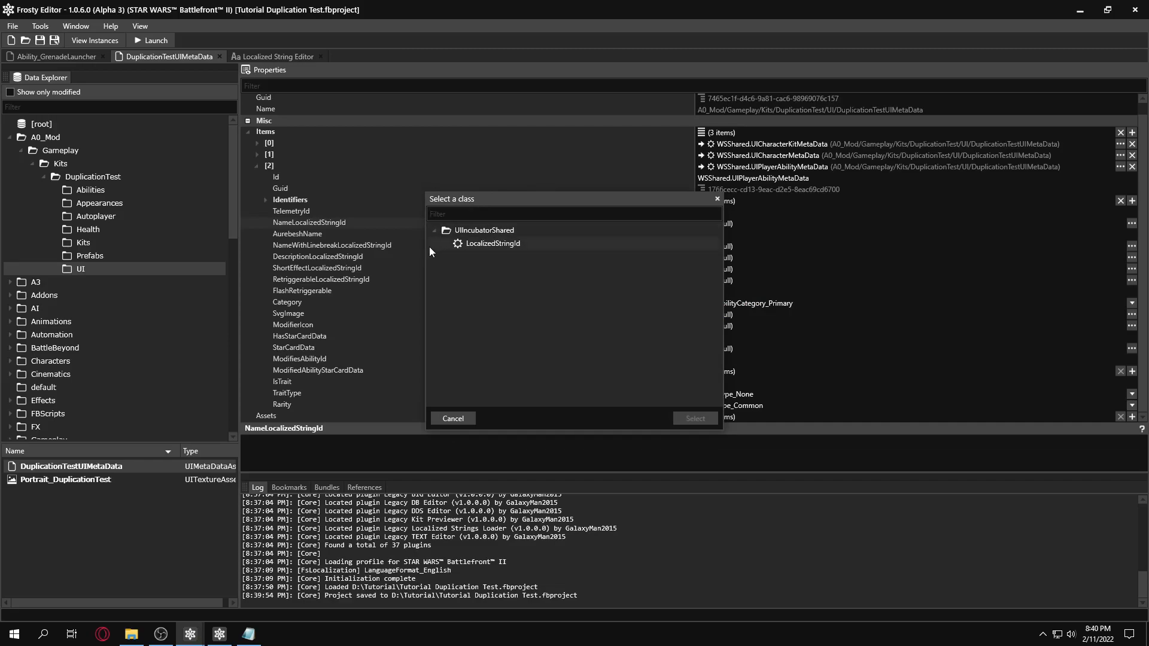
double_click(432, 244)
Step: Set the StringHash of NameLocalizedStringId to the copied hash 215A2479 and collapse the property
click(266, 223)
click(701, 269)
double_click(707, 258)
click(707, 258)
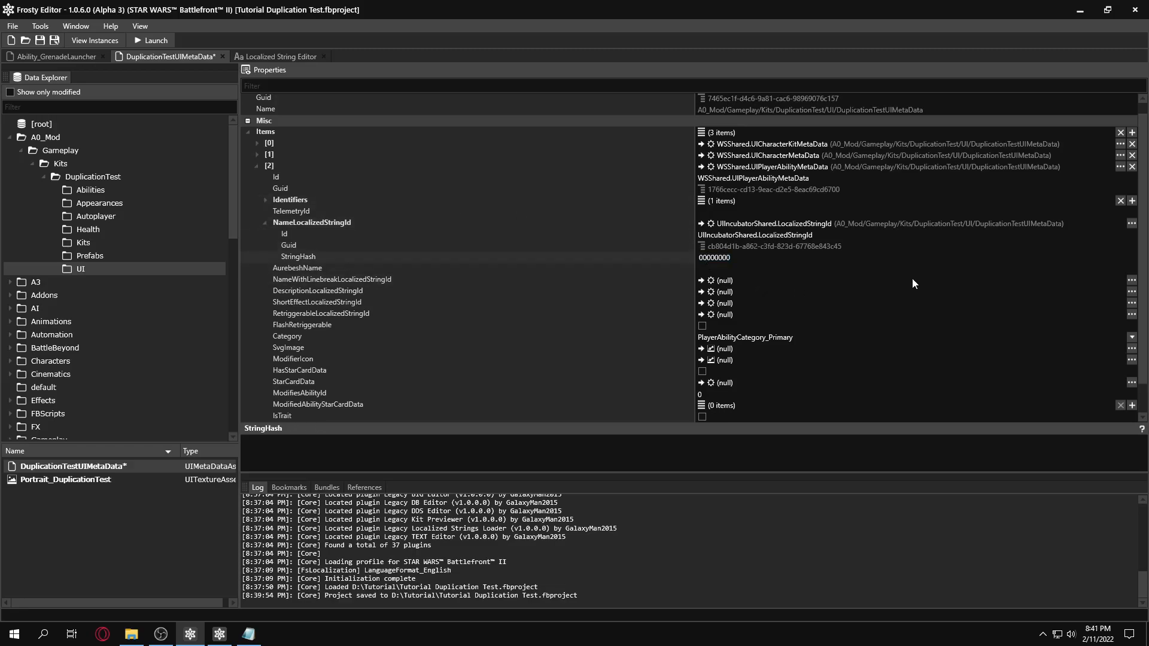
key(ctrl+a)
click(310, 223)
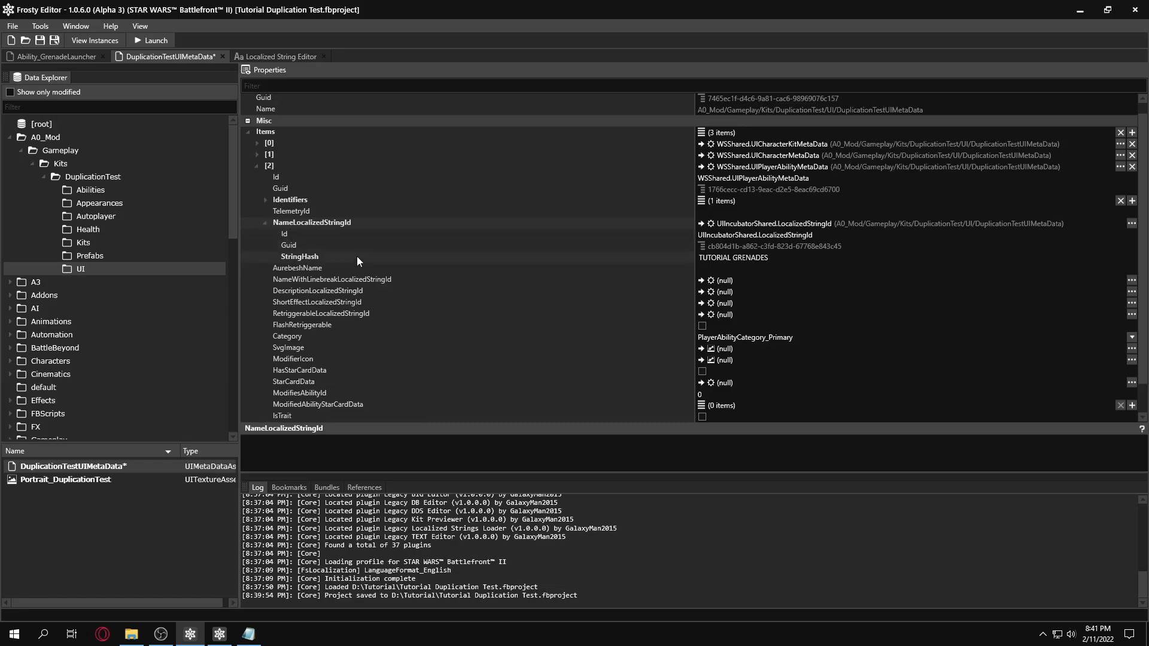
click(710, 257)
click(466, 223)
mouse_move(758, 264)
click(266, 222)
click(274, 244)
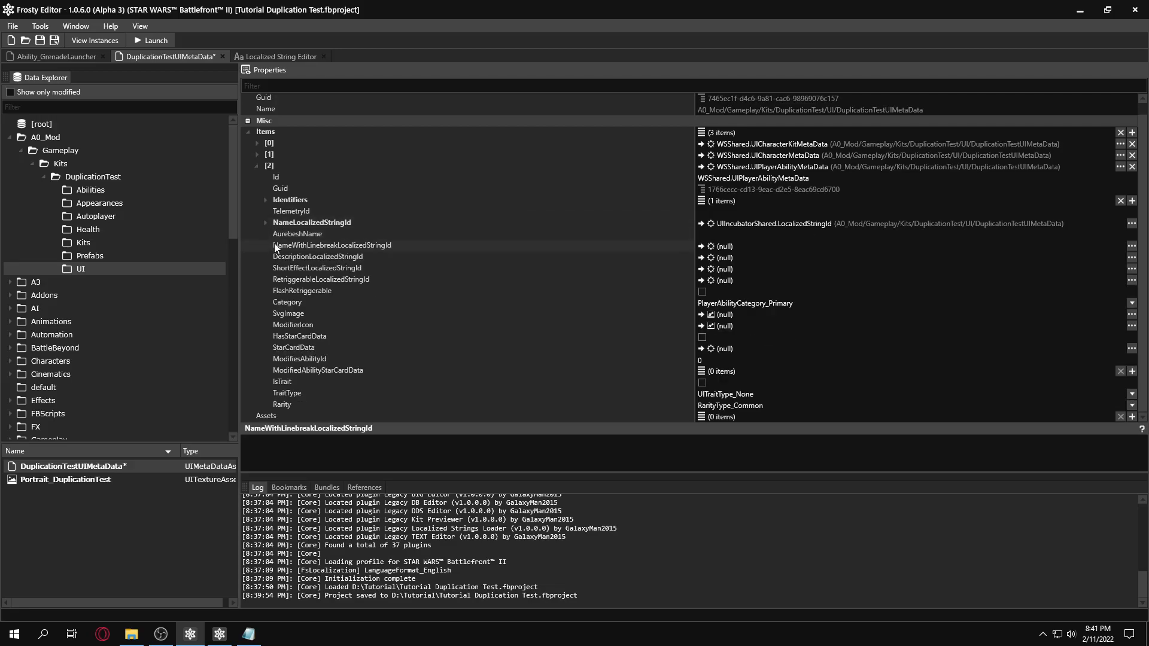
Step: Assign a new LocalizedStringId object to NameWithLinebreakLocalizedStringId in the third metadata item
click(1131, 246)
click(875, 299)
click(434, 232)
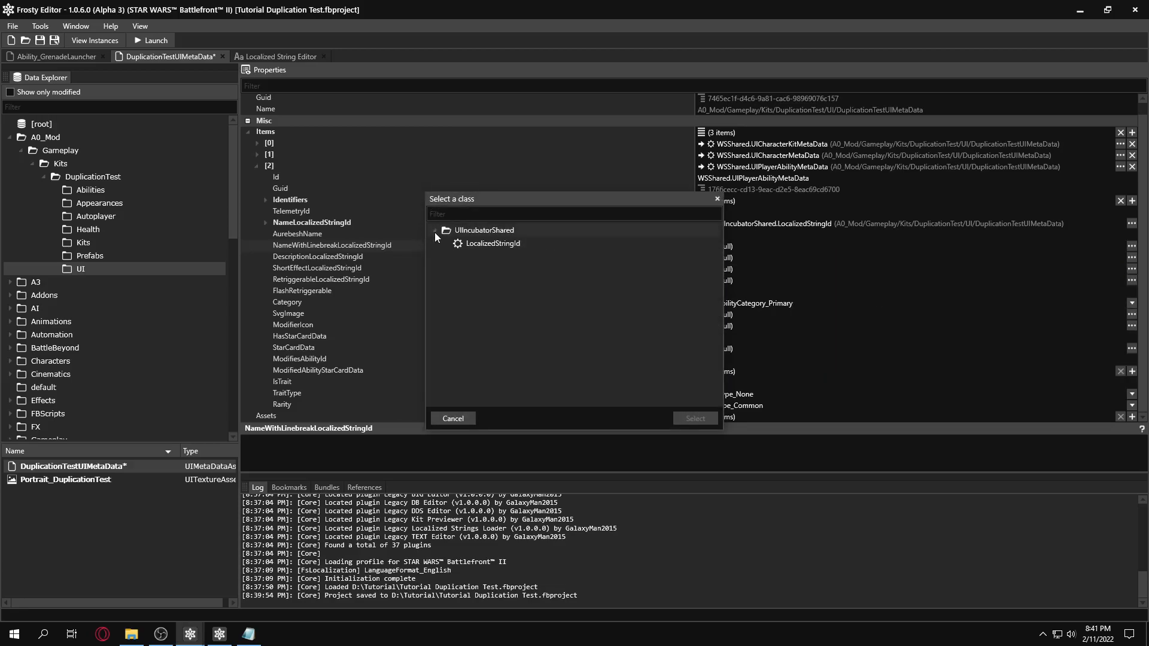
double_click(473, 244)
Step: Set the StringHash of NameWithLinebreakLocalizedStringId to the copied TUTORIAL GRENADES hash, collapse the property and save the project
double_click(704, 280)
key(ctrl+v)
click(383, 246)
click(268, 244)
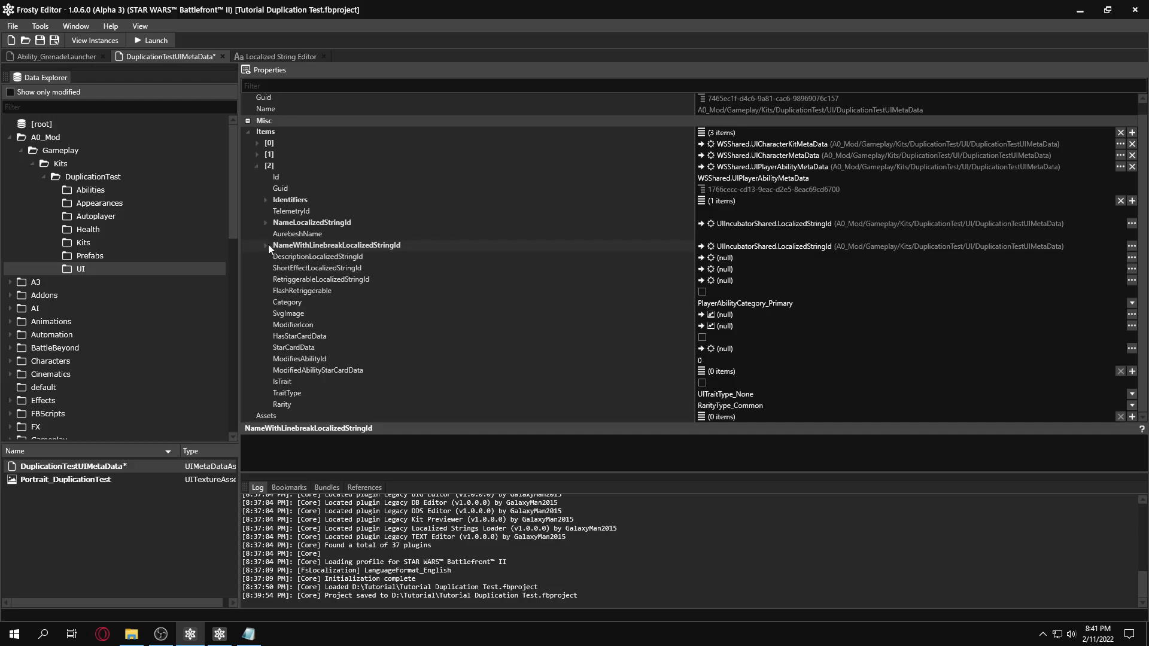
key(ctrl+s)
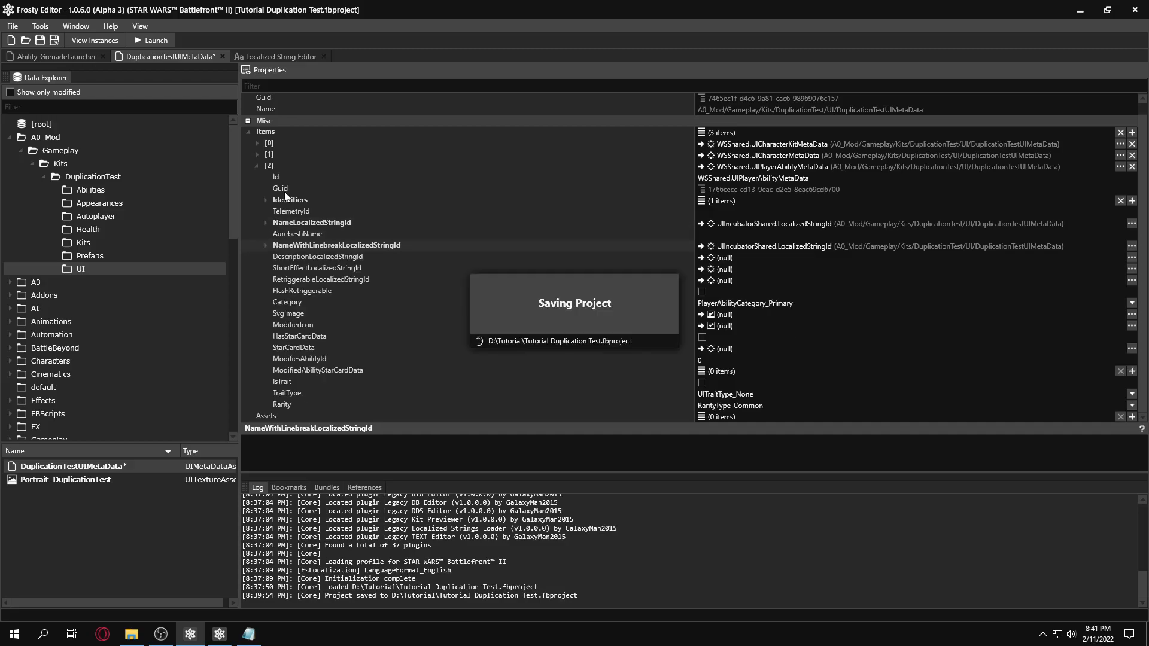
Step: Add a localized string with a generated hash and the text "This is the grenade launcher for the youtube tutorial"
click(279, 258)
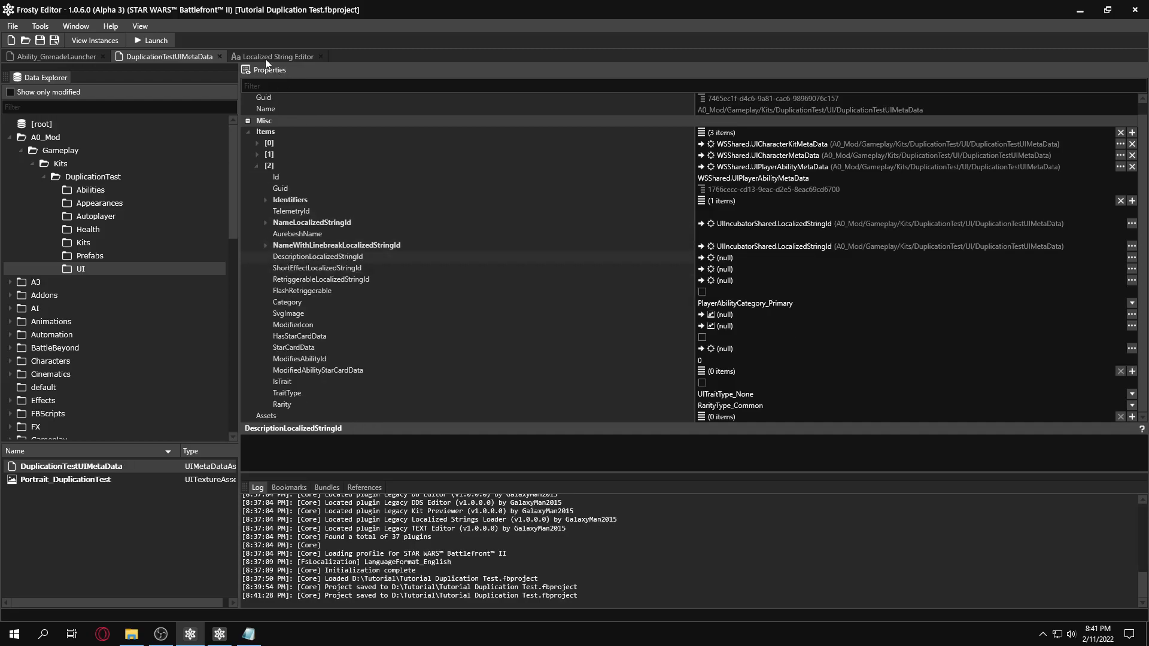
click(261, 55)
click(390, 71)
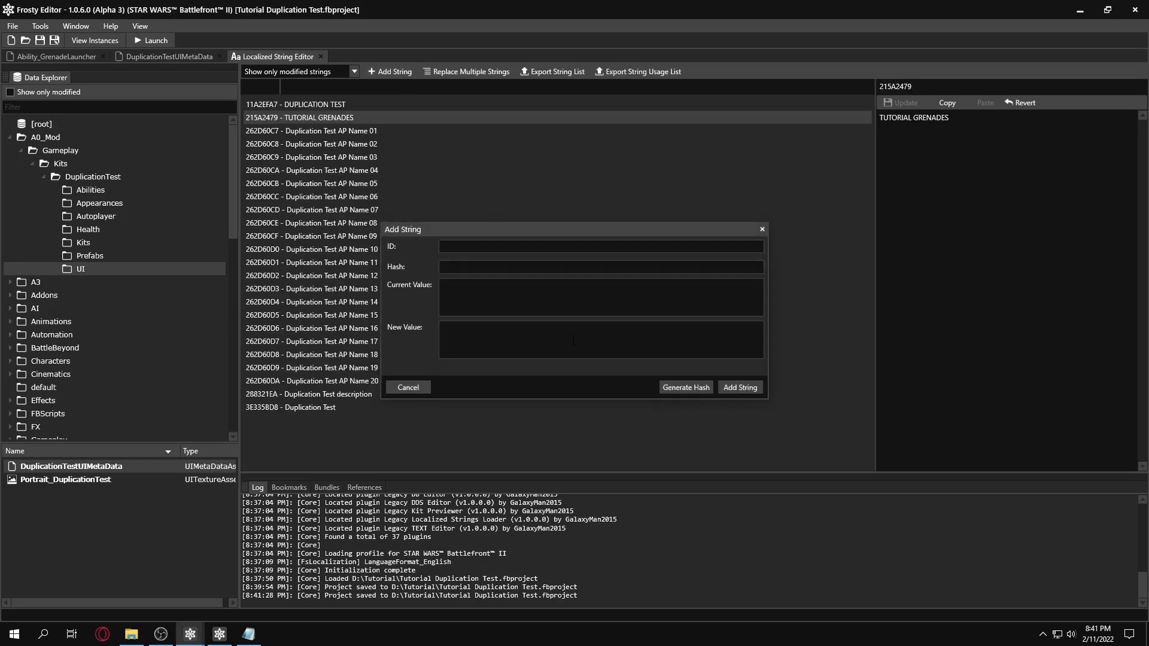
click(685, 388)
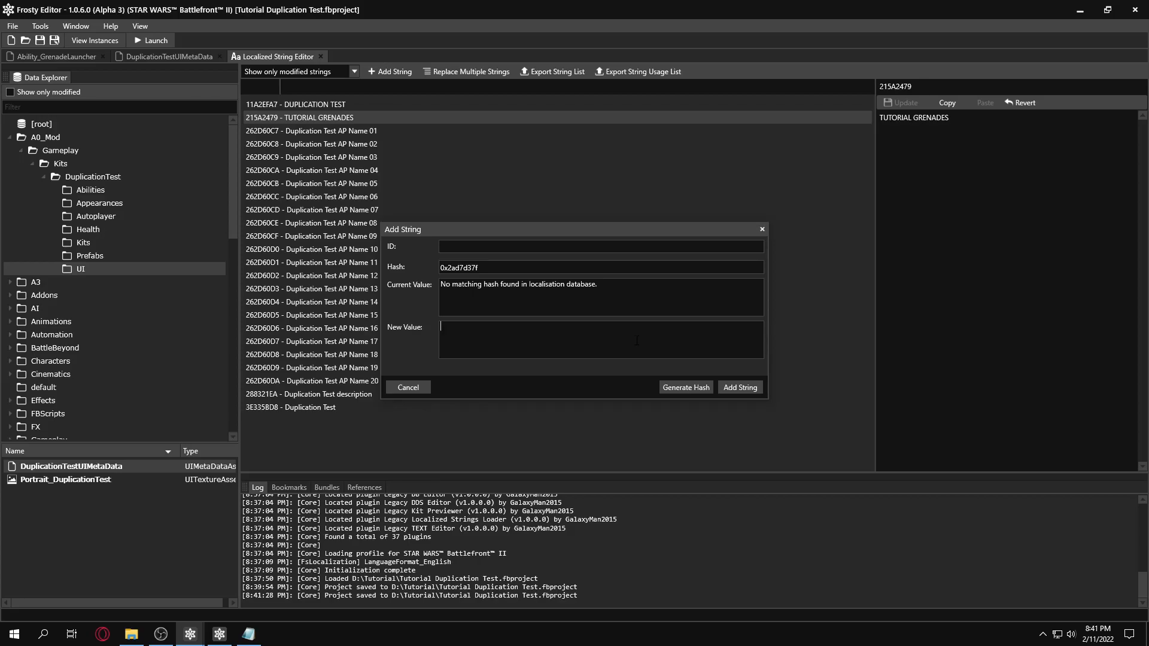
text(This is the grenade launcher for the youtube tutorial)
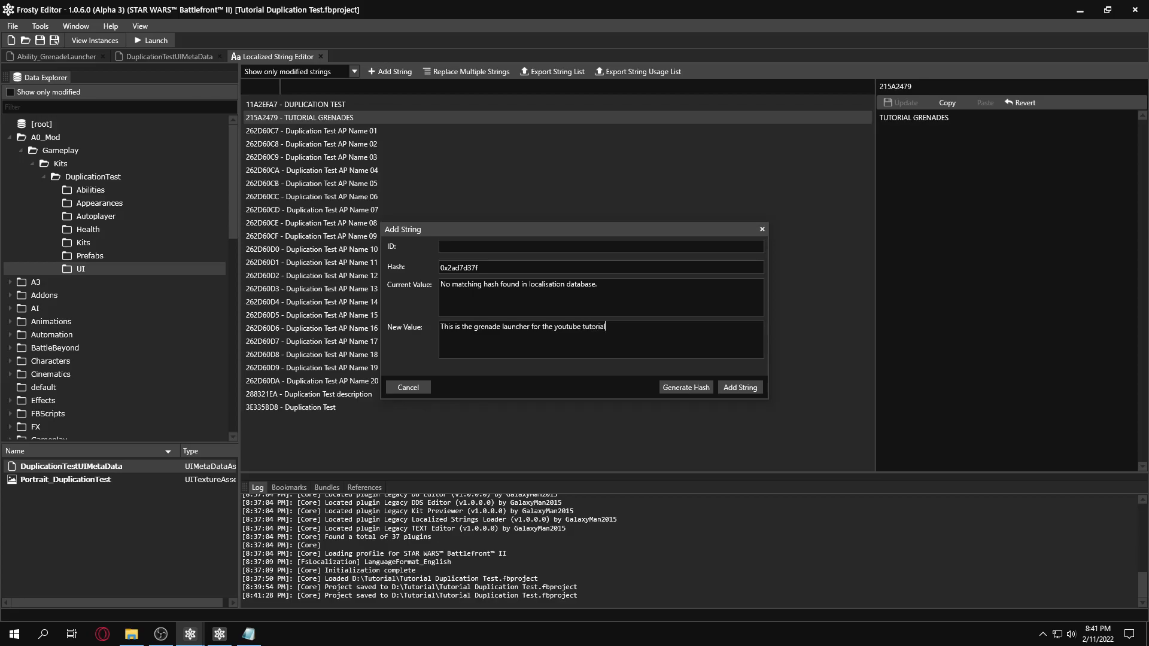
click(729, 388)
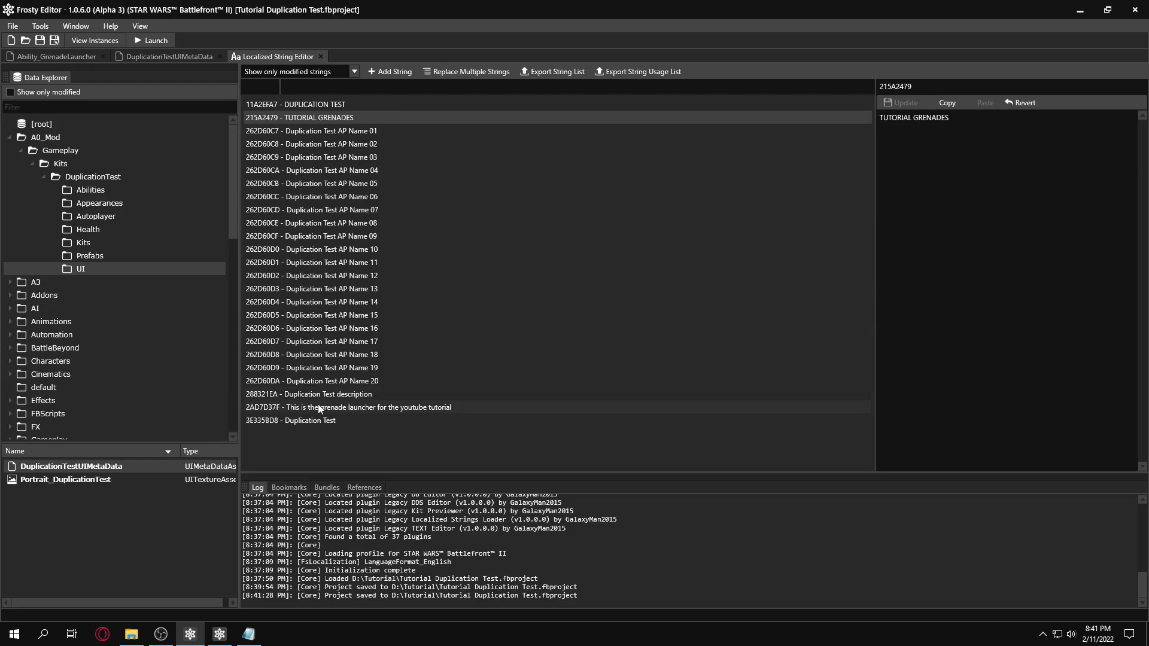
Step: Copy the grenade launcher description string's hash and assign a new LocalizedStringId object to DescriptionLocalizedStringId in DuplicationTestUIMetaData
click(317, 406)
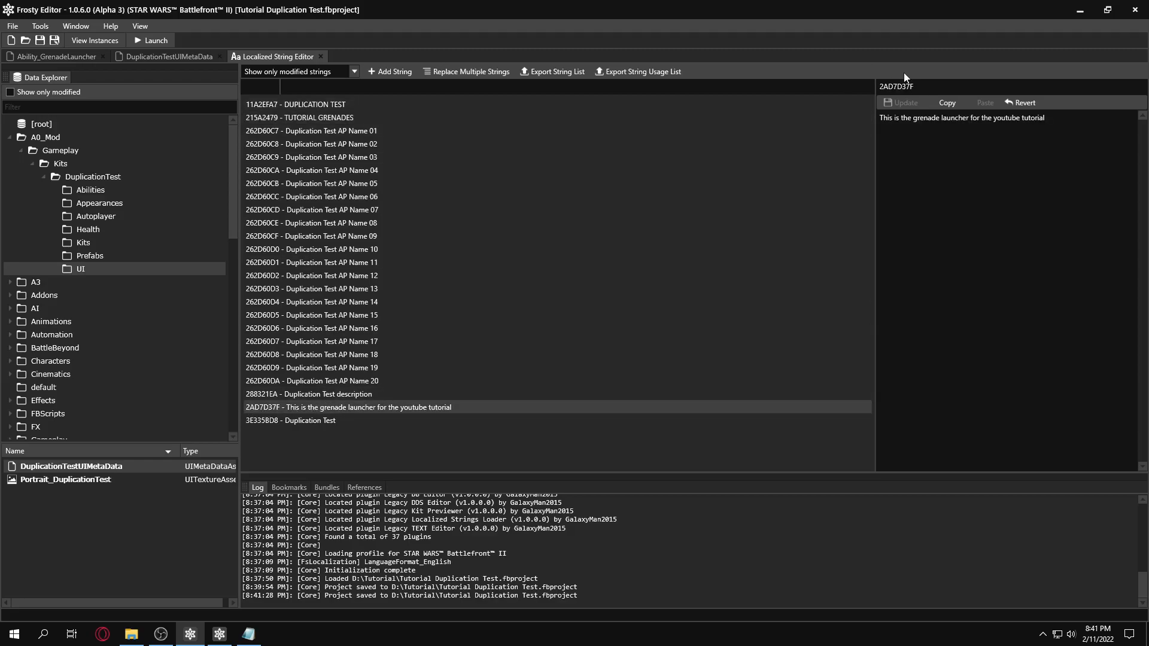
double_click(921, 84)
key(ctrl+c)
click(149, 57)
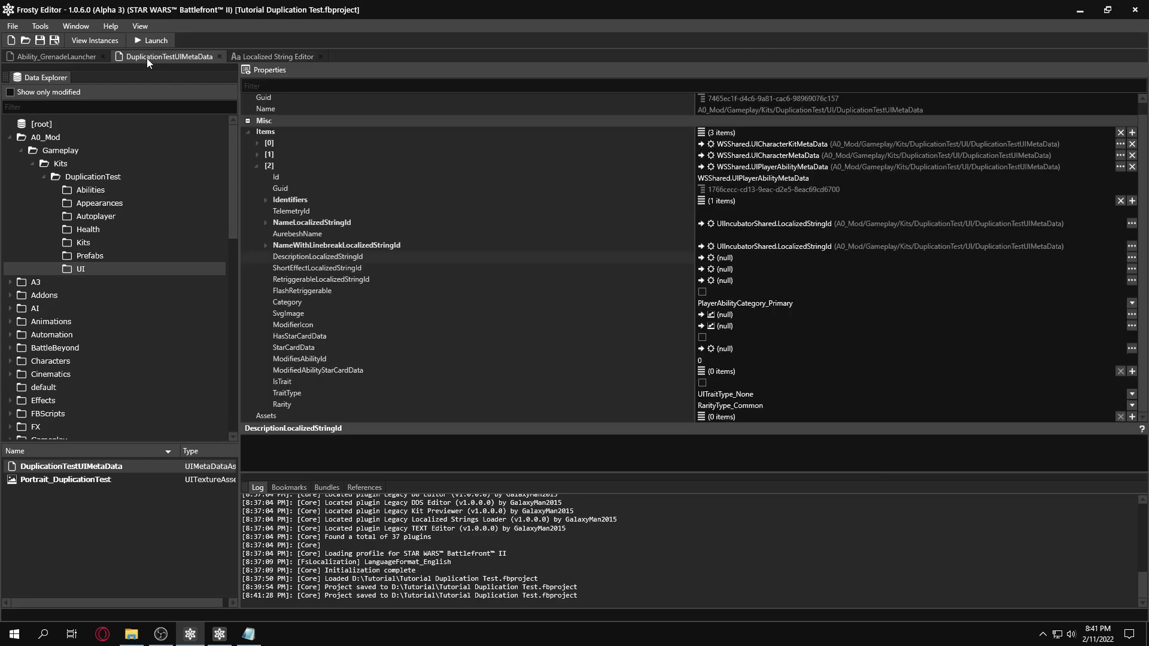
click(1131, 258)
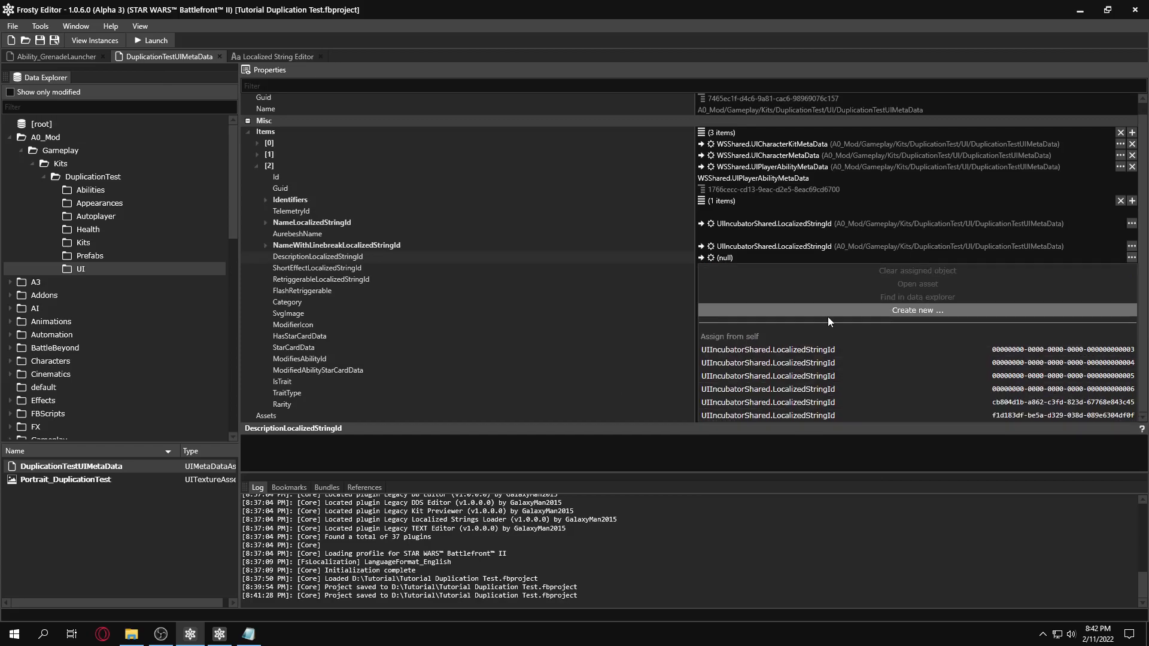
click(826, 312)
click(435, 231)
double_click(472, 244)
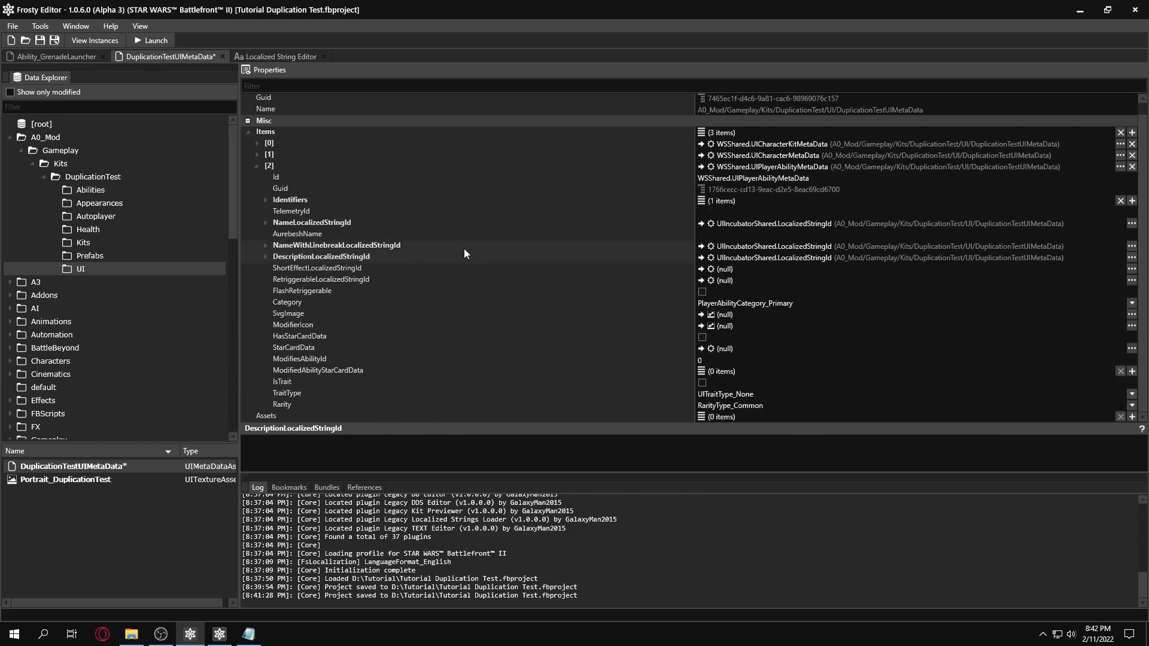
Step: Set the StringHash of DescriptionLocalizedStringId to the copied hash 2AD7D37F, collapse the property and save the project
click(265, 257)
double_click(700, 294)
key(ctrl+v)
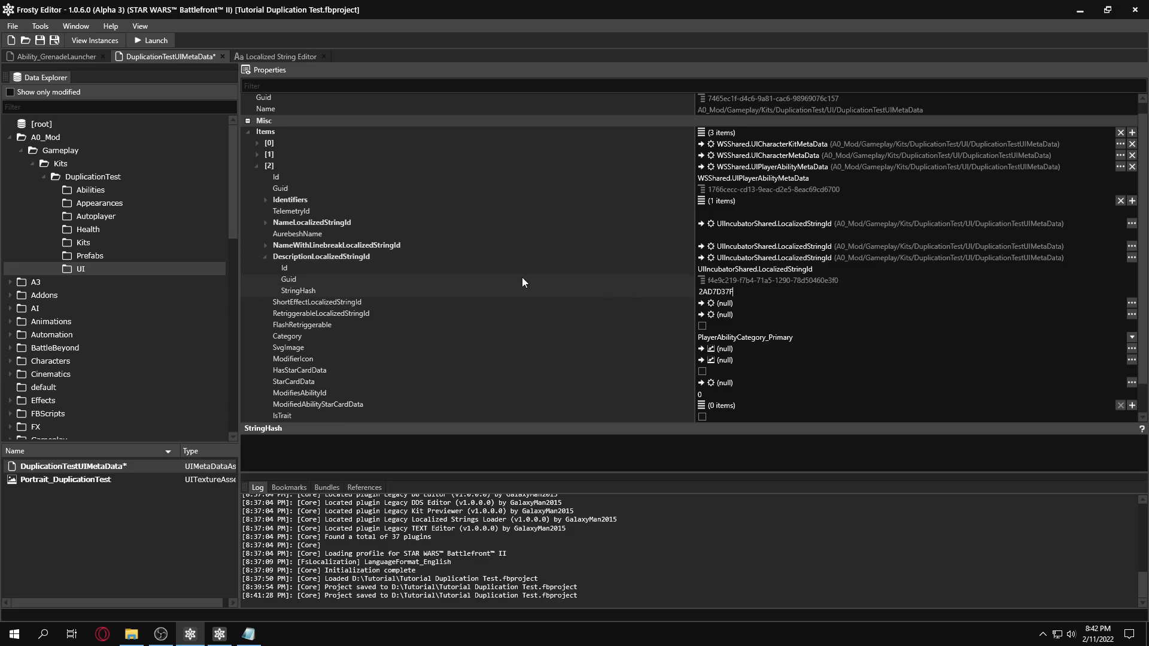
click(368, 260)
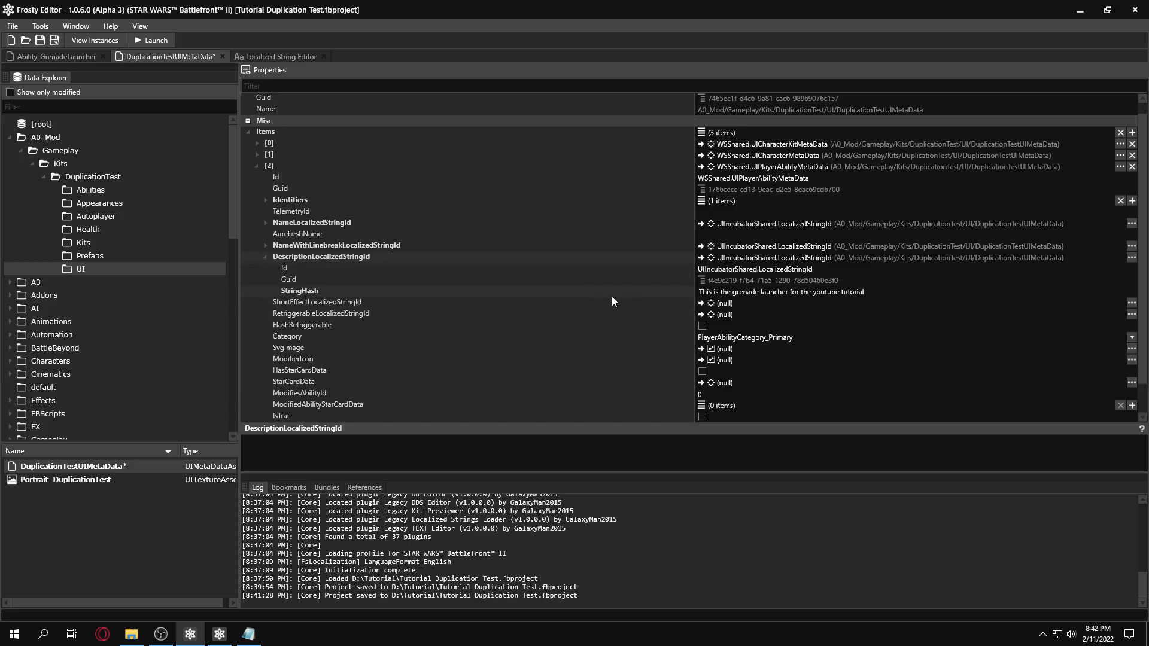
click(266, 256)
key(ctrl+s)
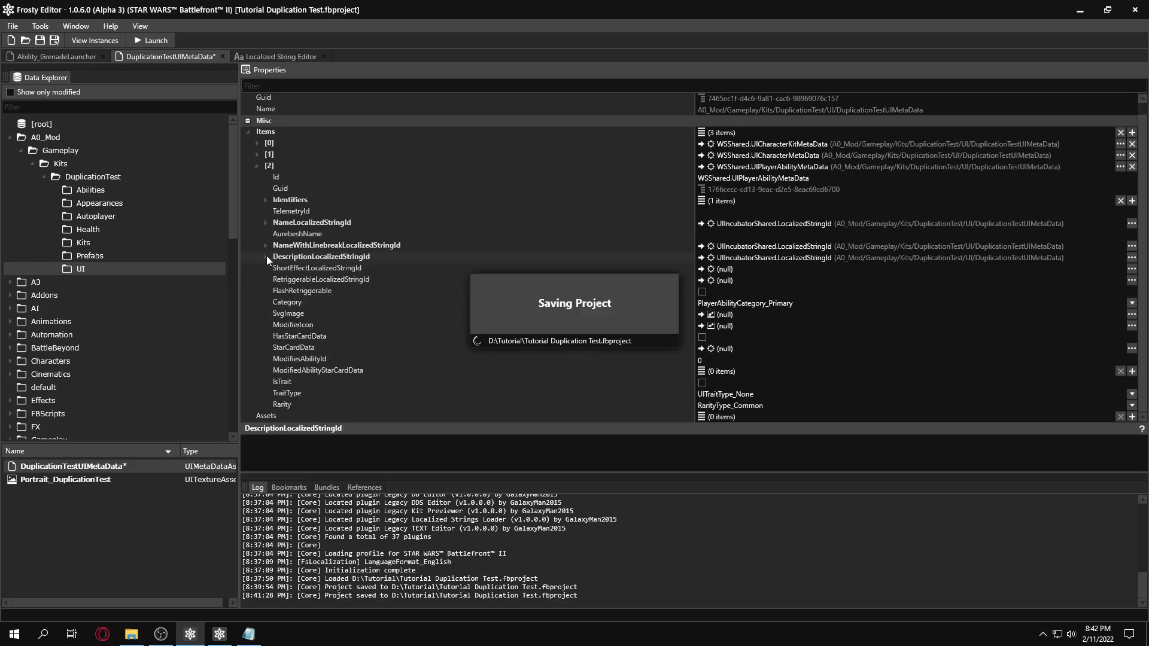
Step: Filter the Data Explorer for barrage and open the UI/SVG/Customize/Troopers/TrooperAbilityIcons folder
click(287, 315)
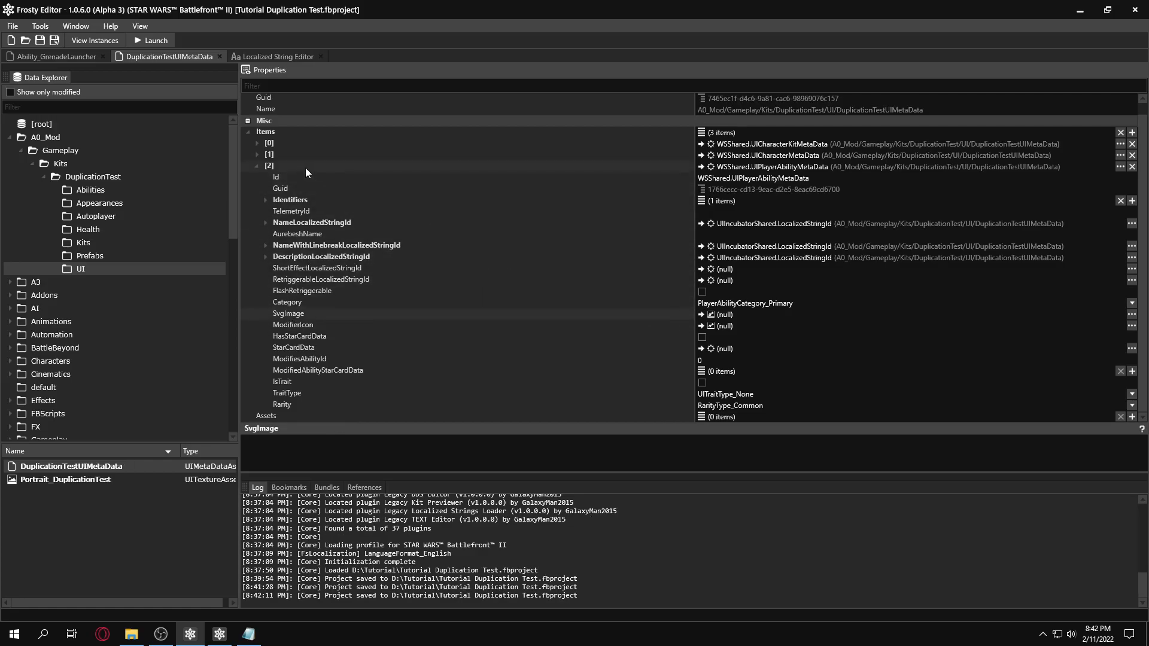
click(206, 107)
text(barrage)
key(Return)
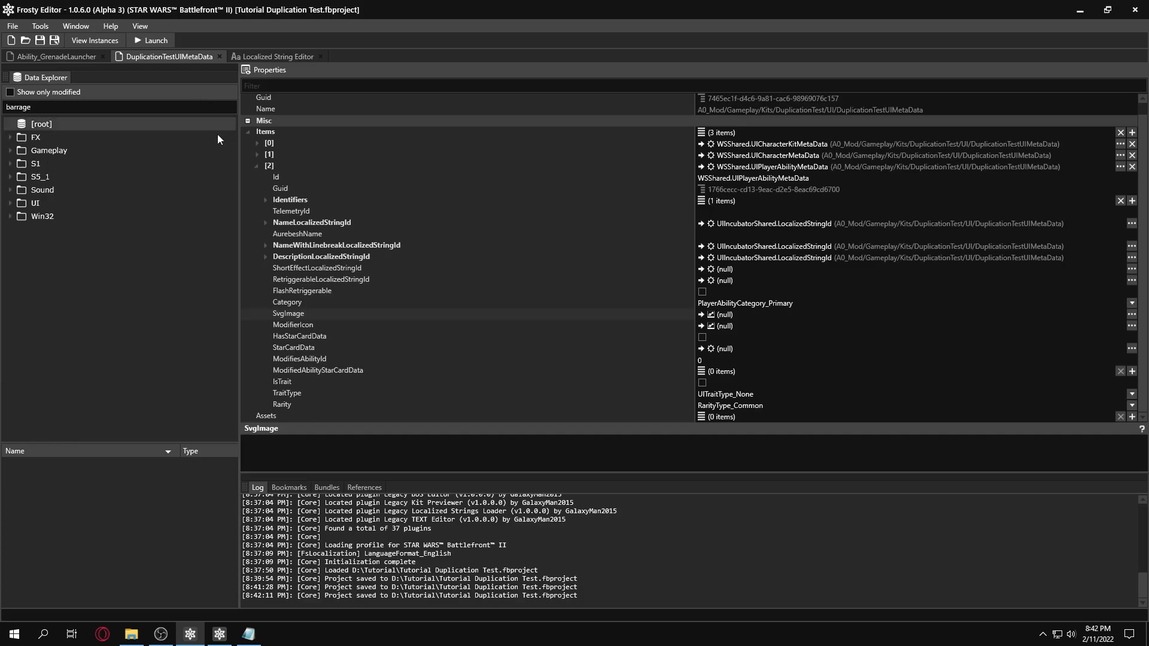
click(10, 205)
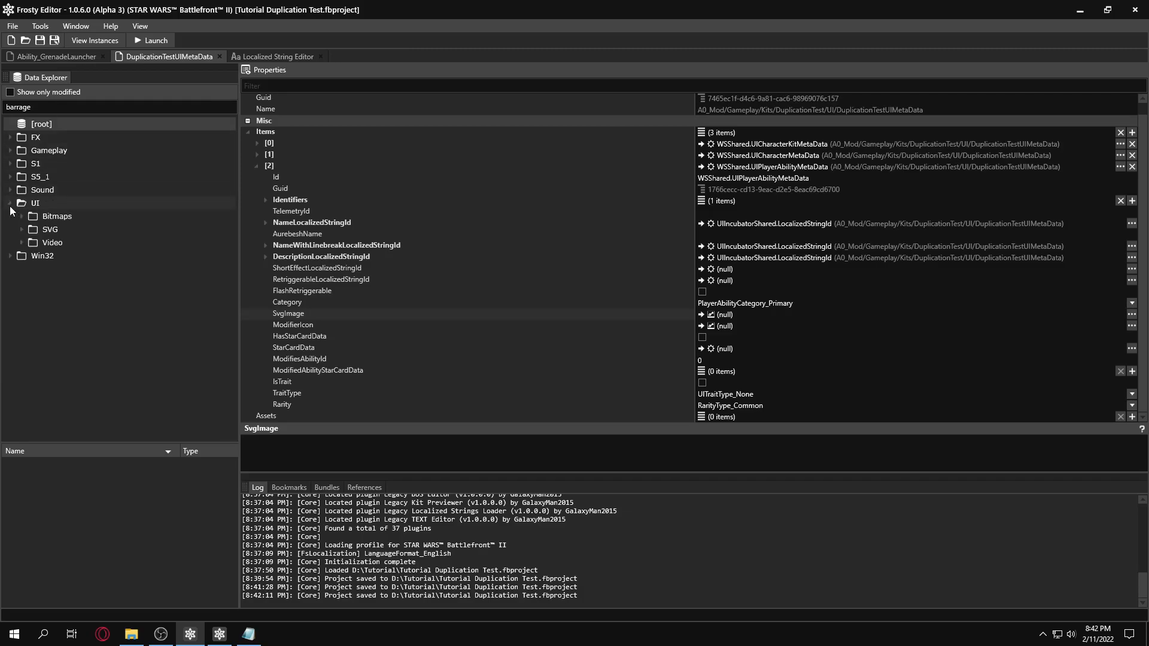
click(21, 228)
click(31, 242)
click(57, 256)
click(45, 256)
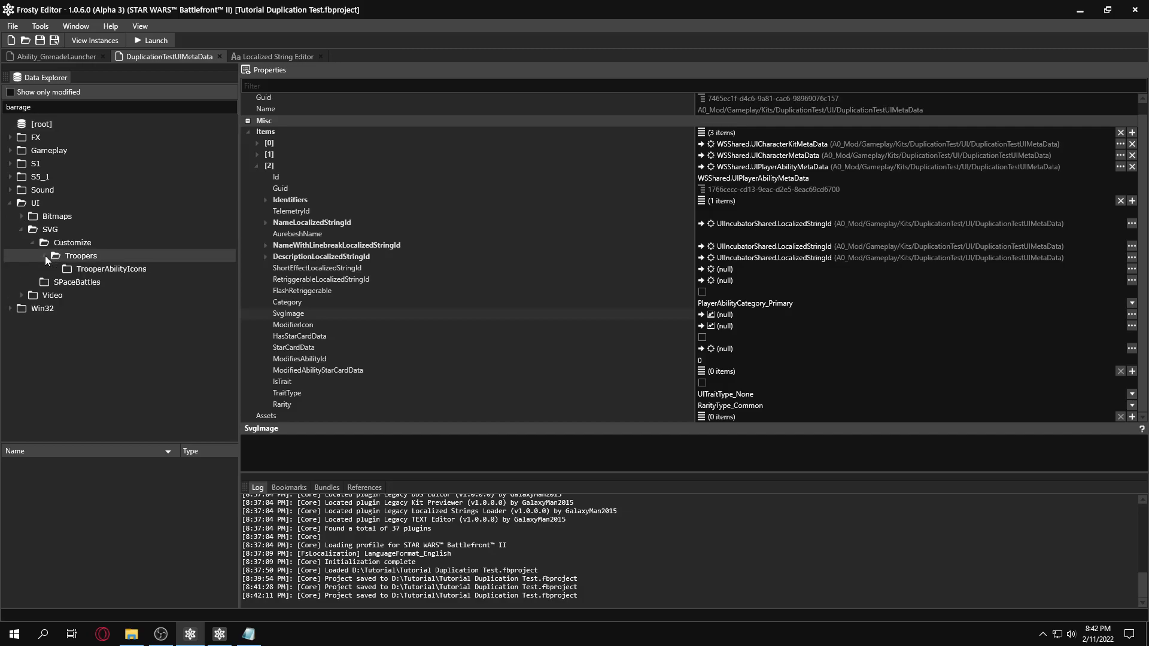
click(68, 269)
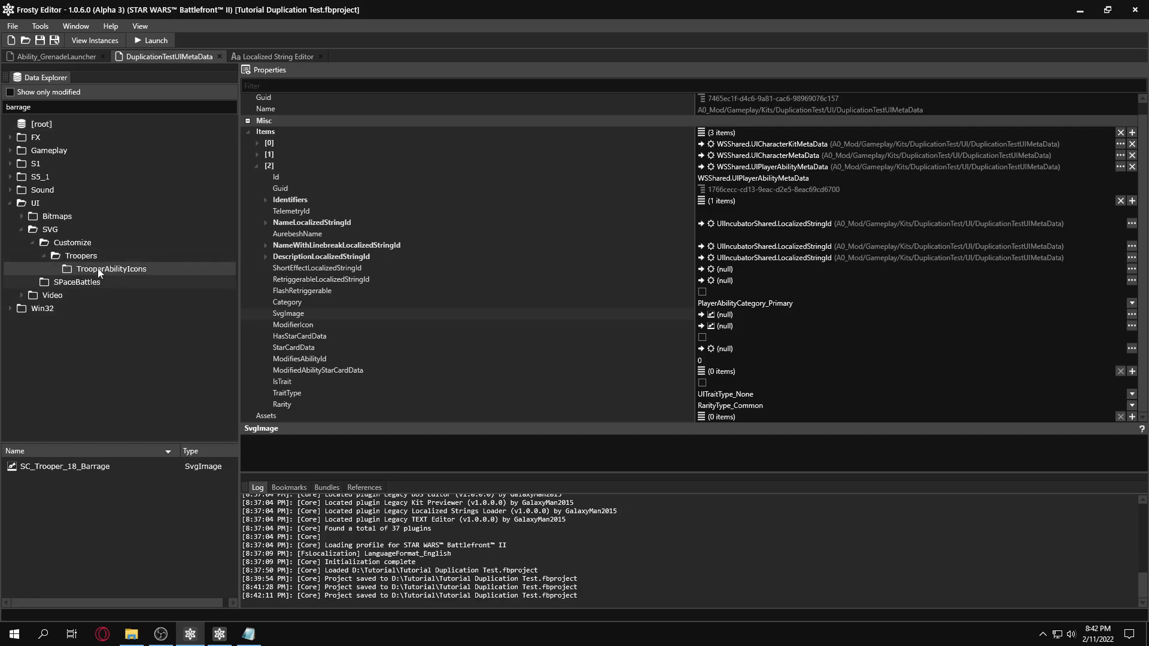
Step: Preview the SC_Trooper_18_Barrage icon from the TrooperAbilityIcons folder and close it
click(61, 242)
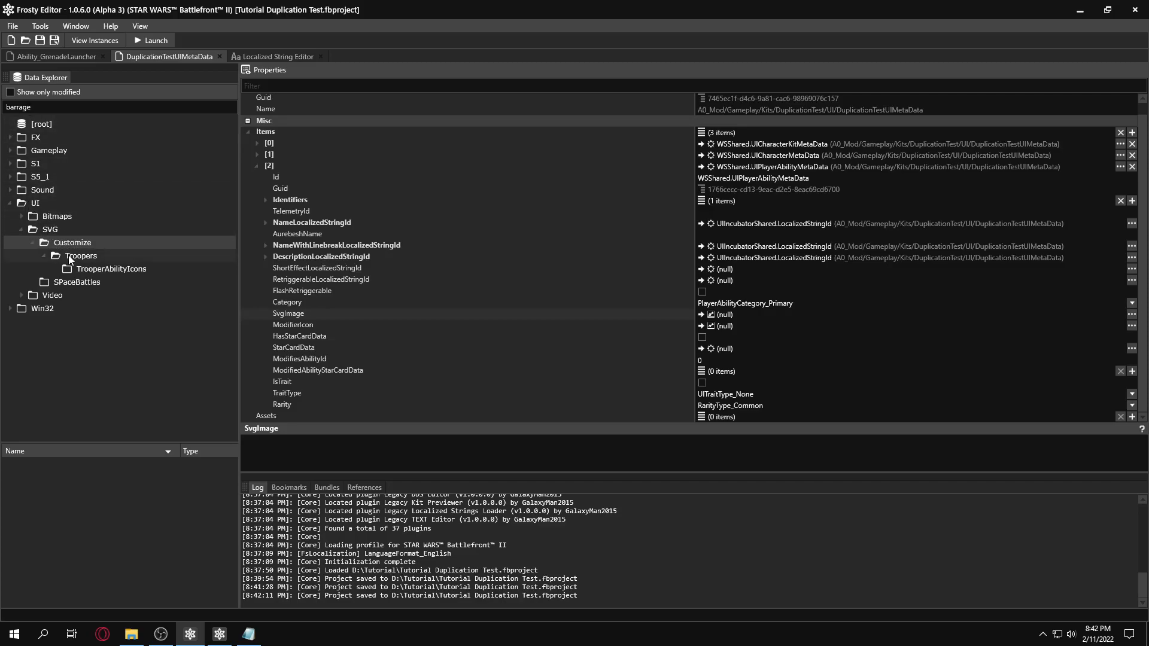
click(111, 269)
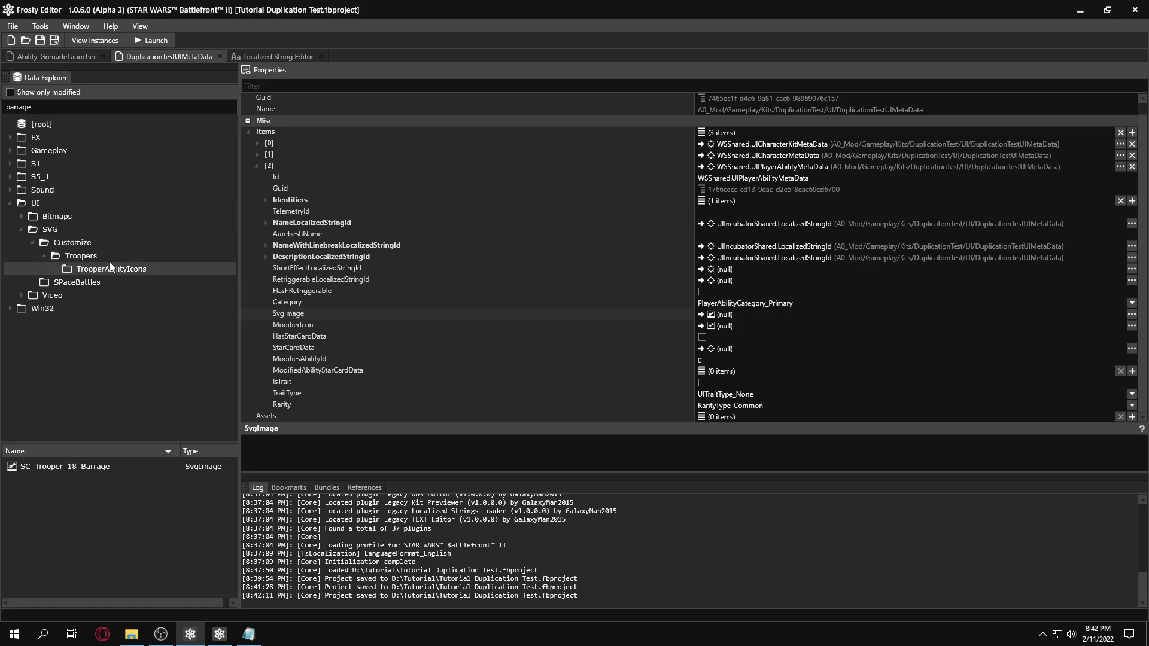
double_click(77, 465)
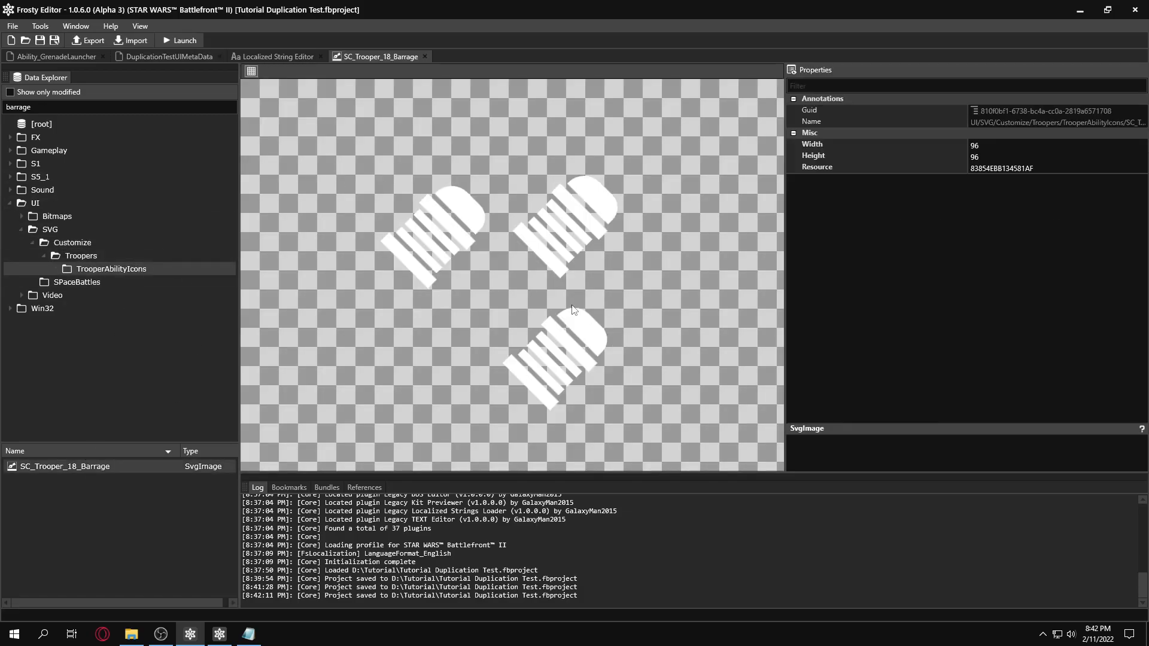
click(425, 56)
Step: Assign SC_Trooper_18_Barrage to SvgImage in the third item of DuplicationTestUIMetaData and save the project
click(154, 58)
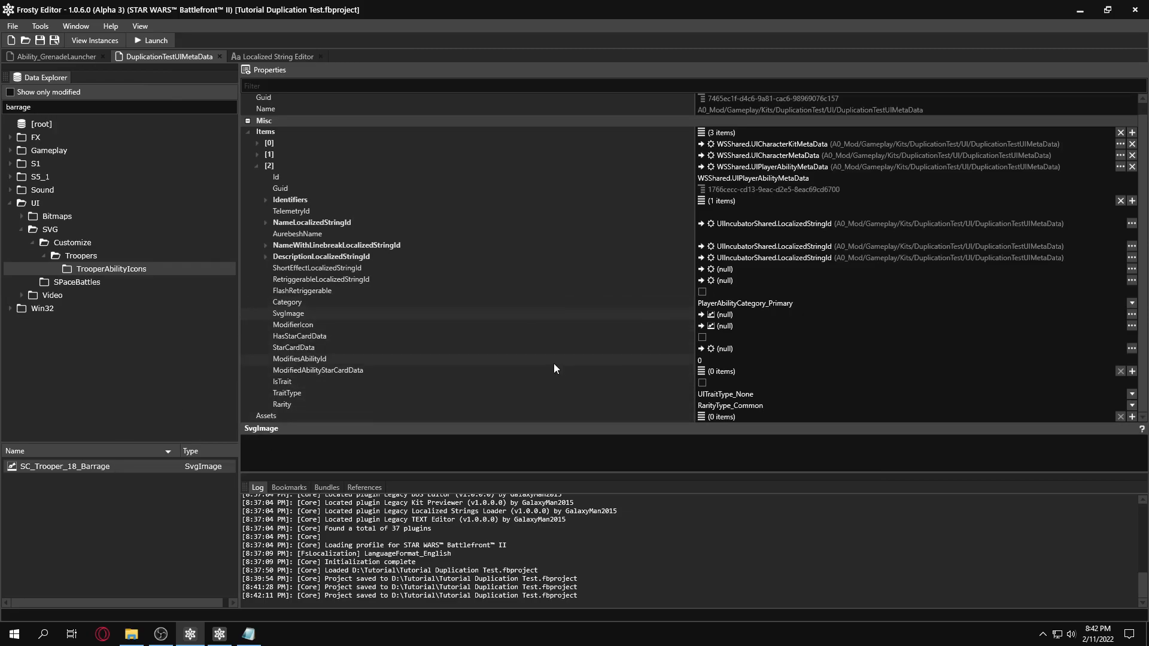
click(701, 314)
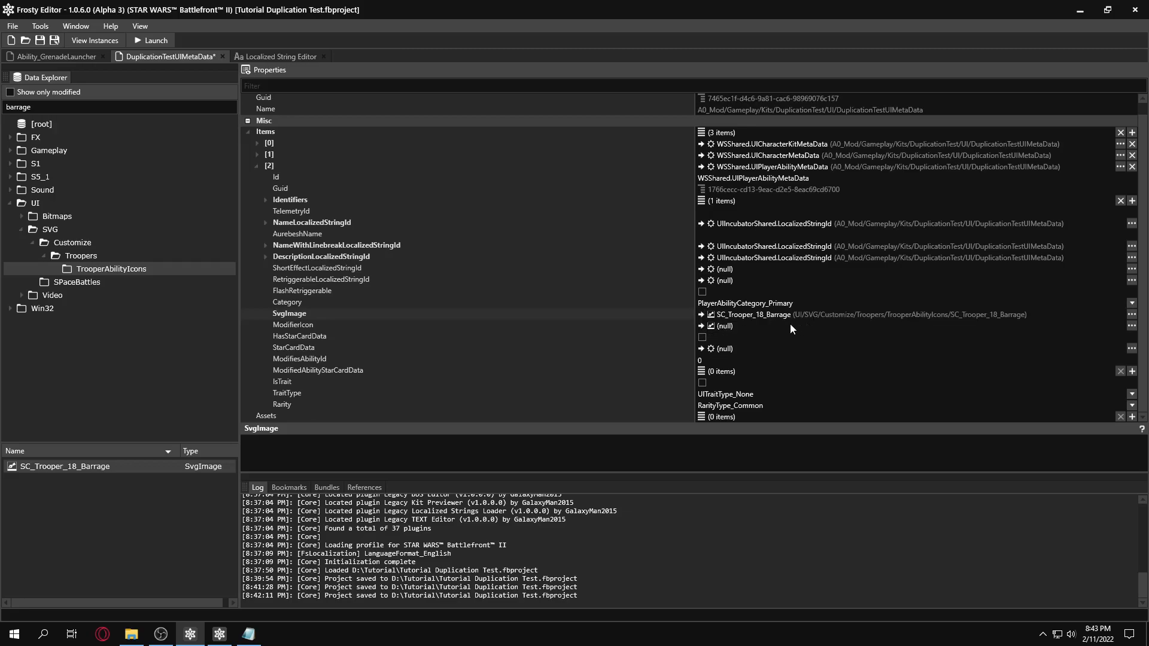
click(40, 40)
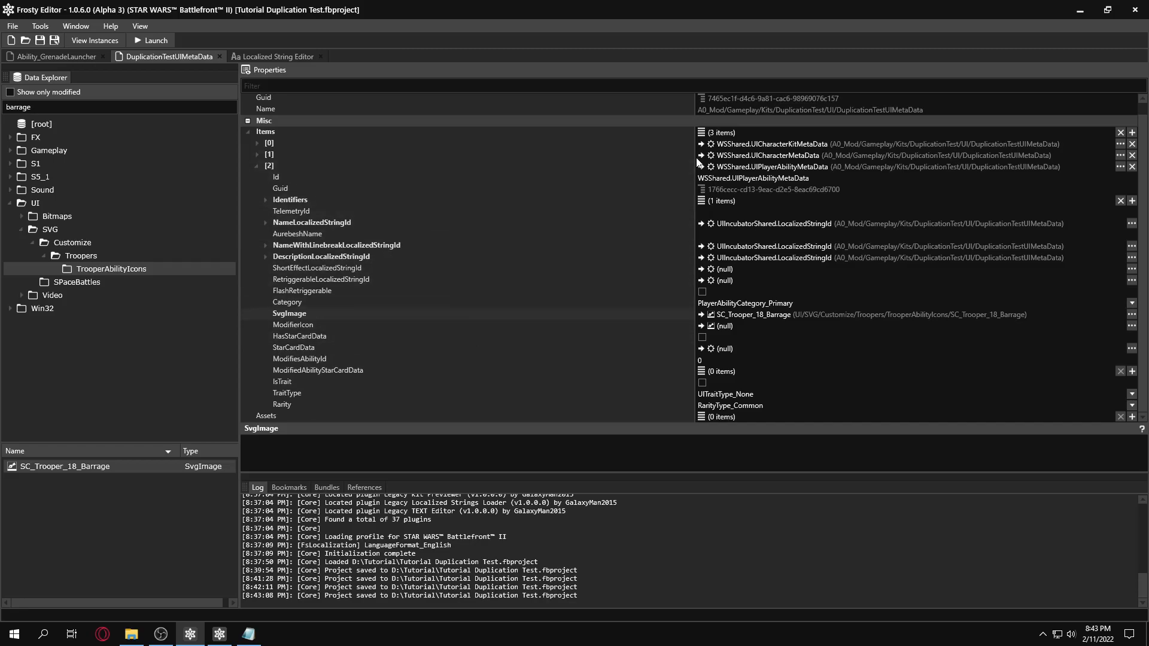
click(590, 166)
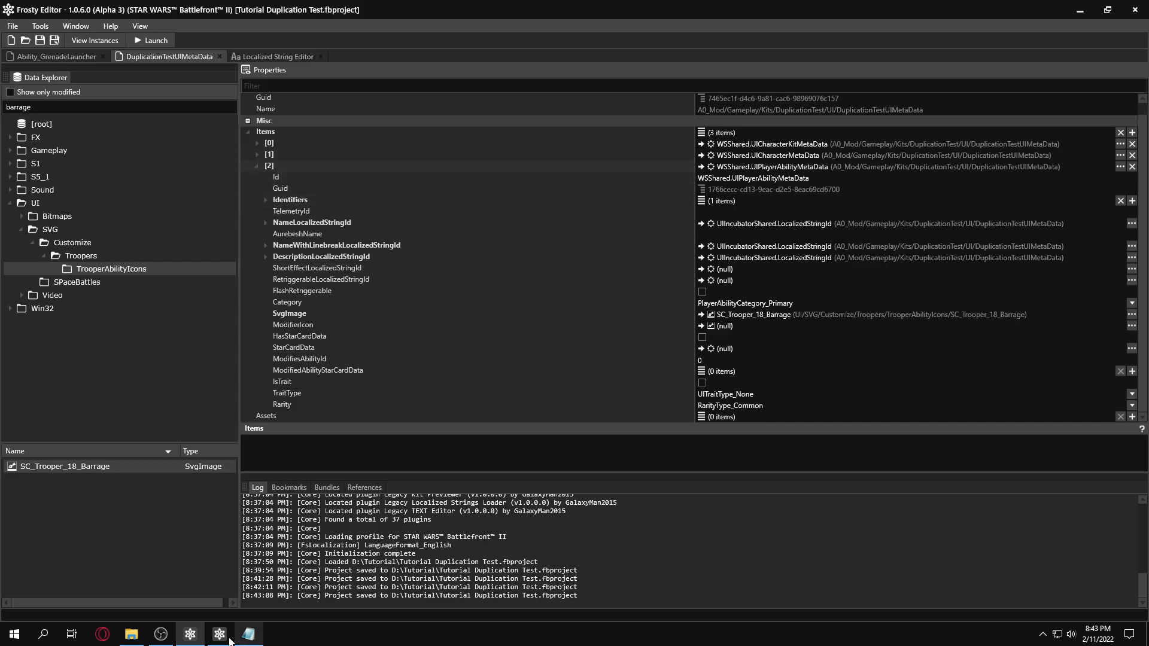
click(249, 635)
click(495, 347)
click(103, 372)
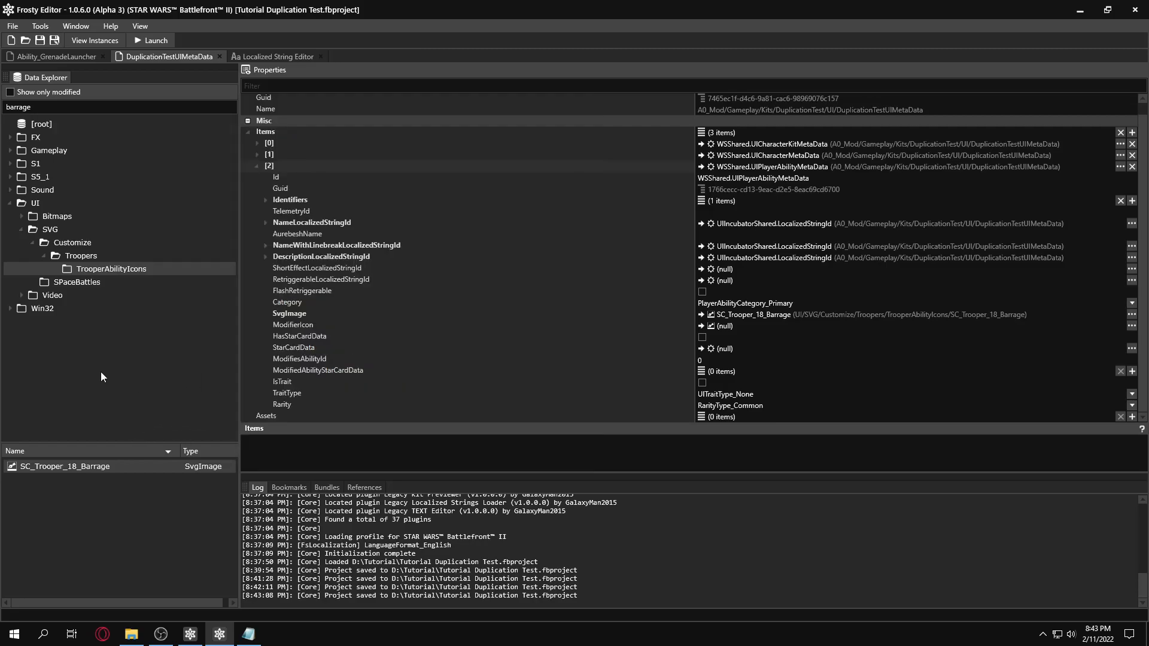